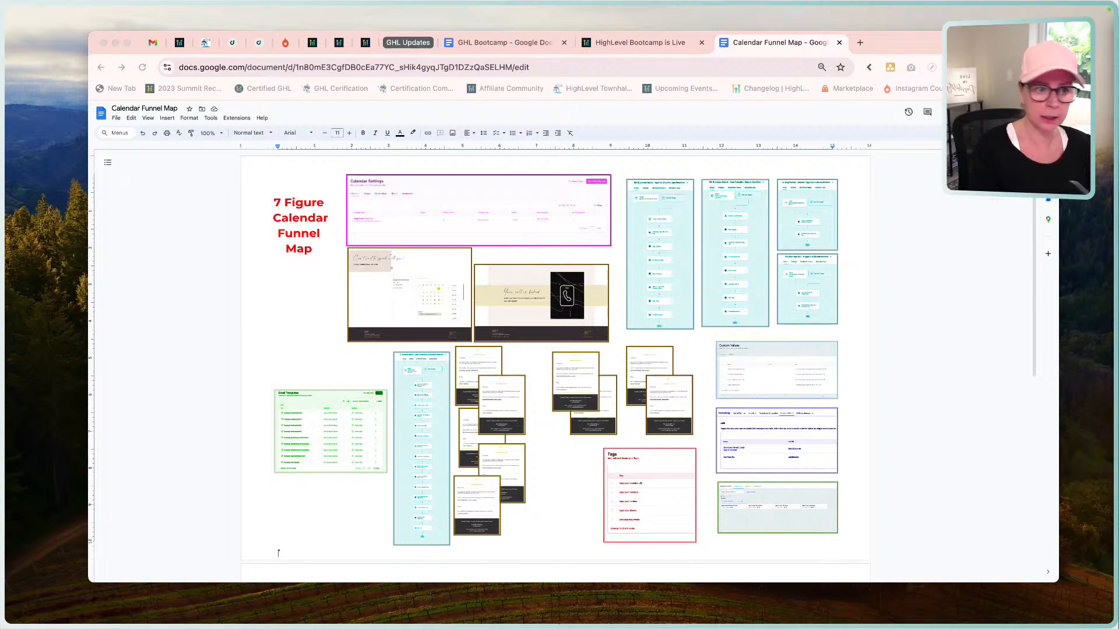
Step: Enlarge the Calendar Funnel Map page to 100% browser zoom
click(1106, 67)
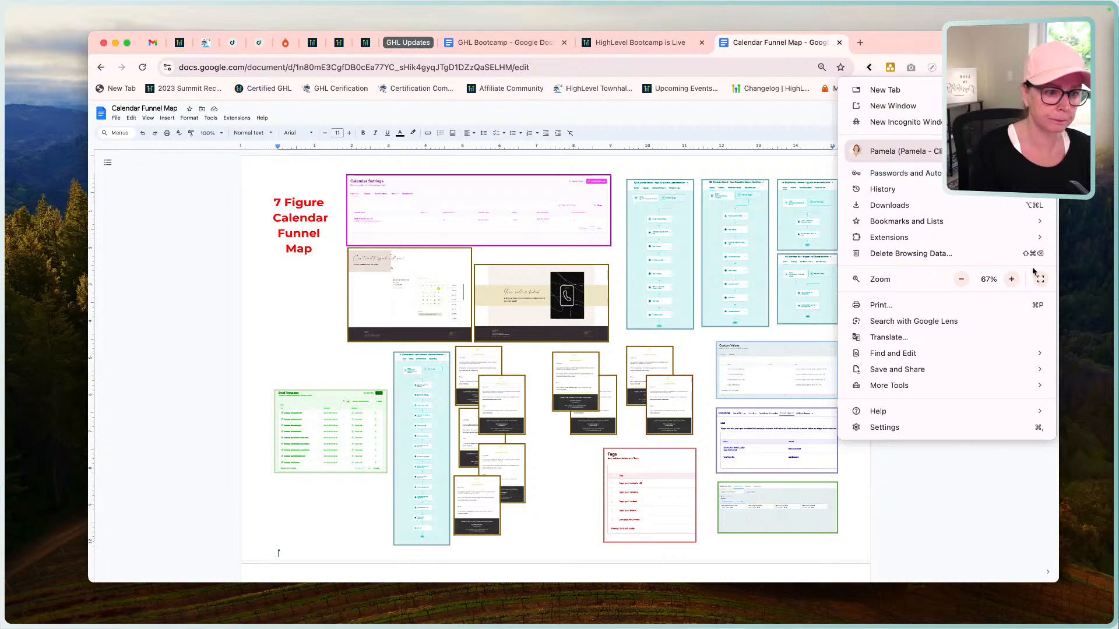
click(1012, 279)
click(1012, 280)
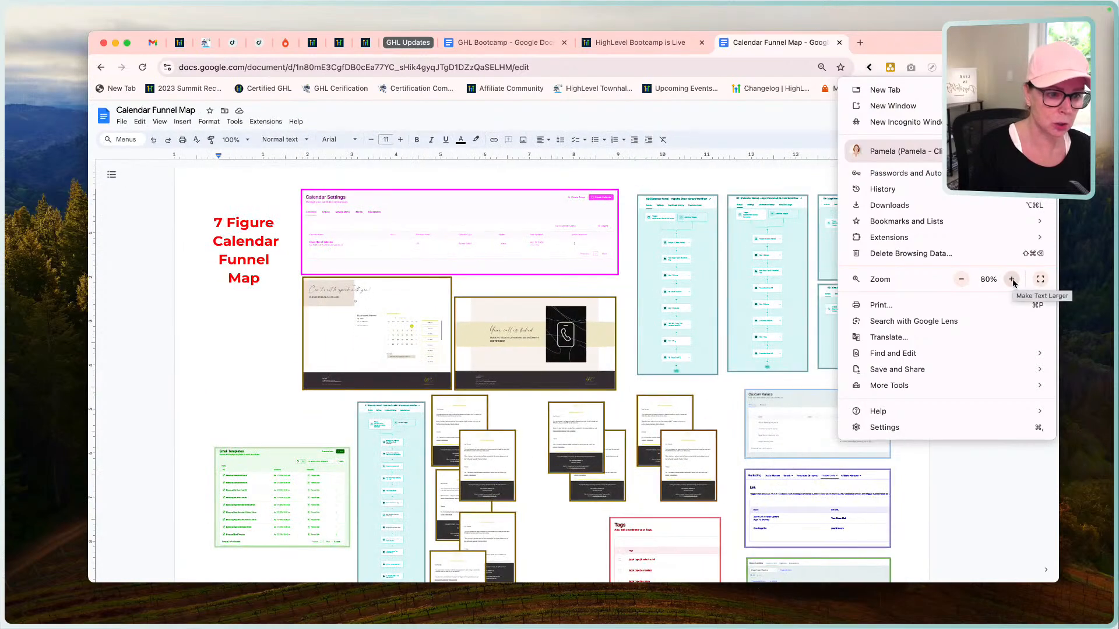
click(1012, 279)
click(1012, 280)
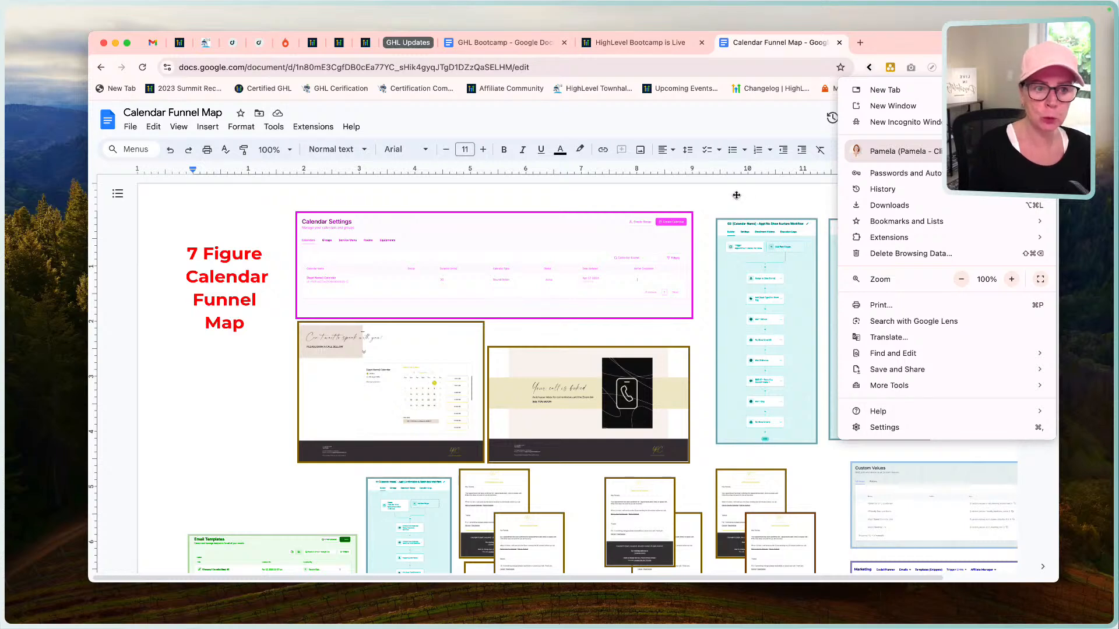
click(701, 282)
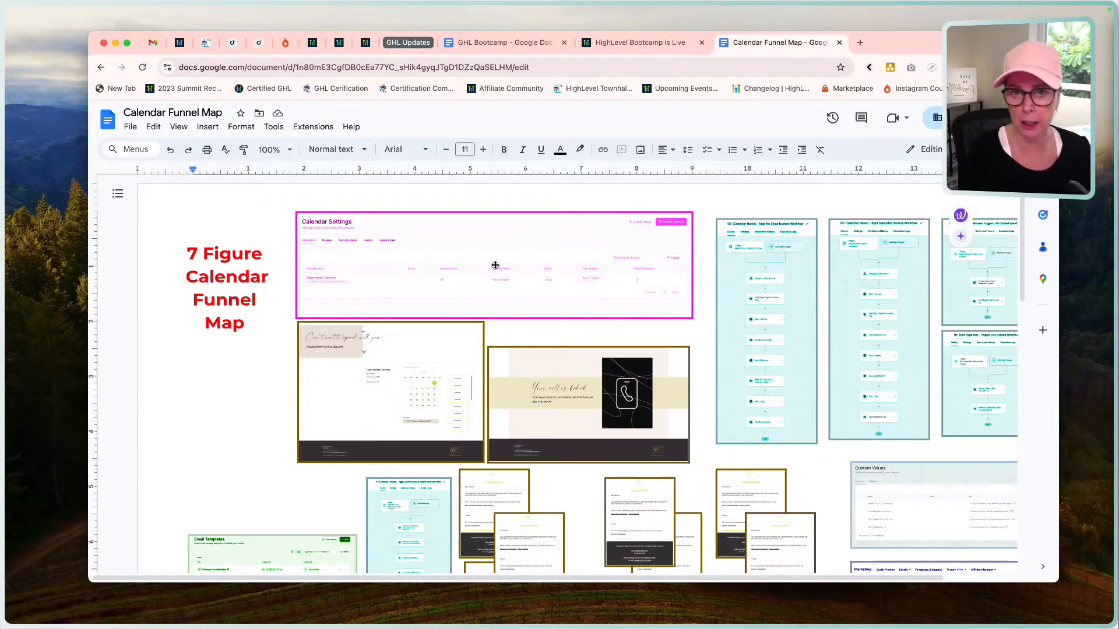
Step: Examine the map's booking page, call confirmation page and the tall appointment workflow with its email templates
click(438, 366)
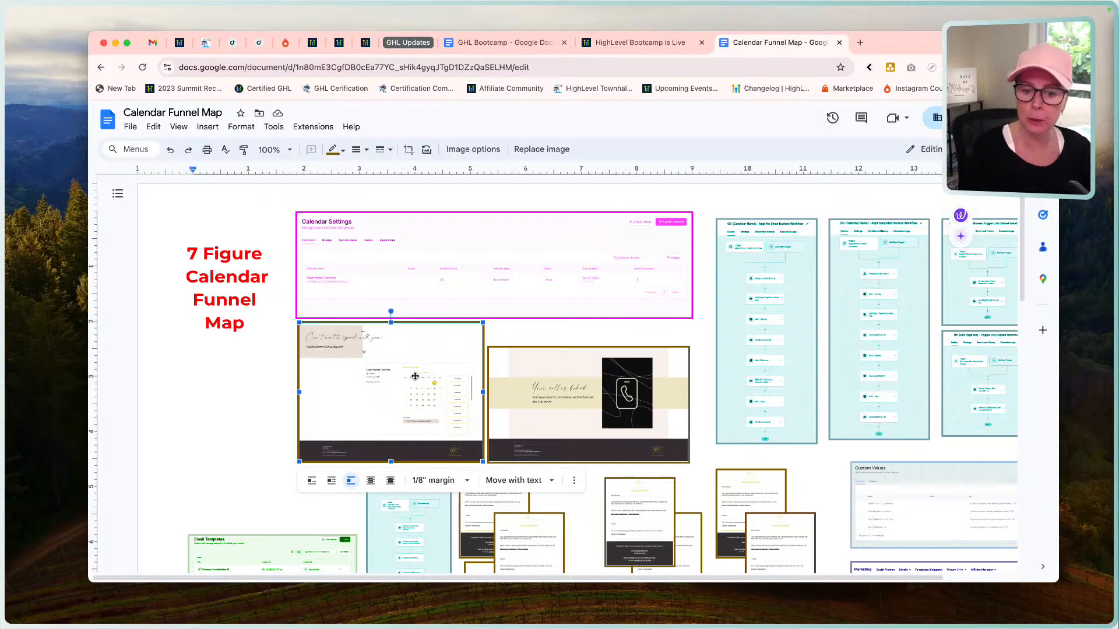
click(600, 400)
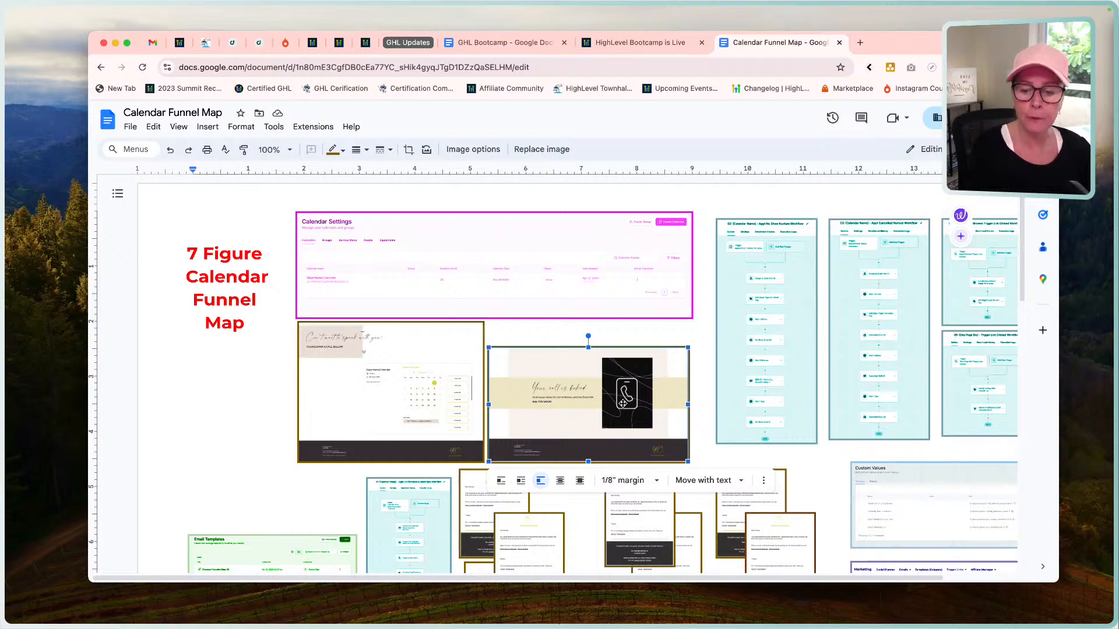
scroll(622, 402, down, 5)
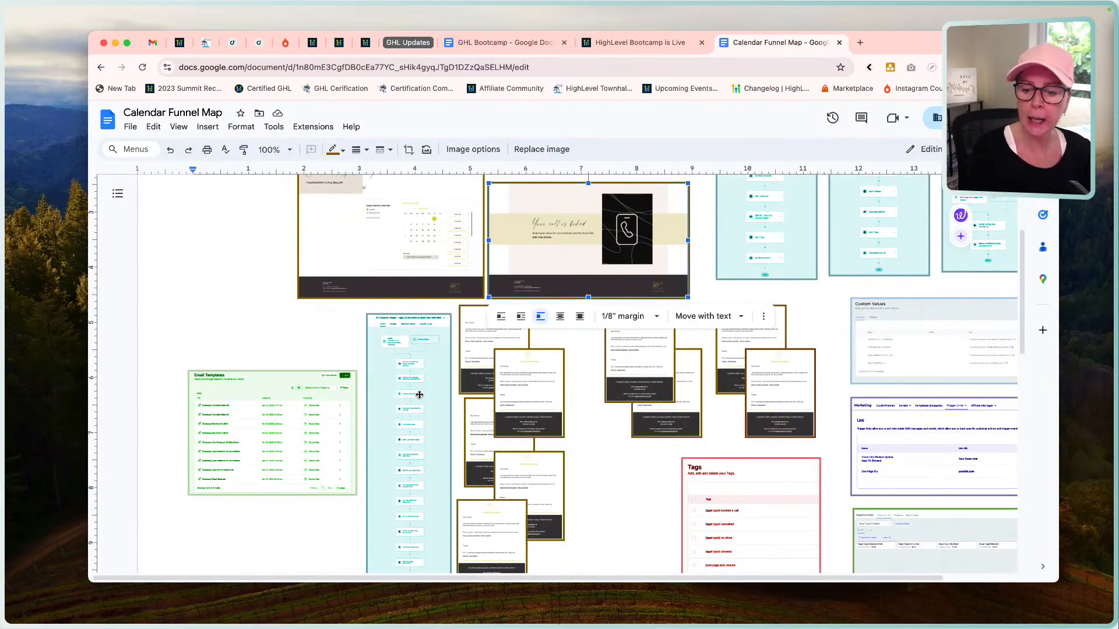
click(416, 373)
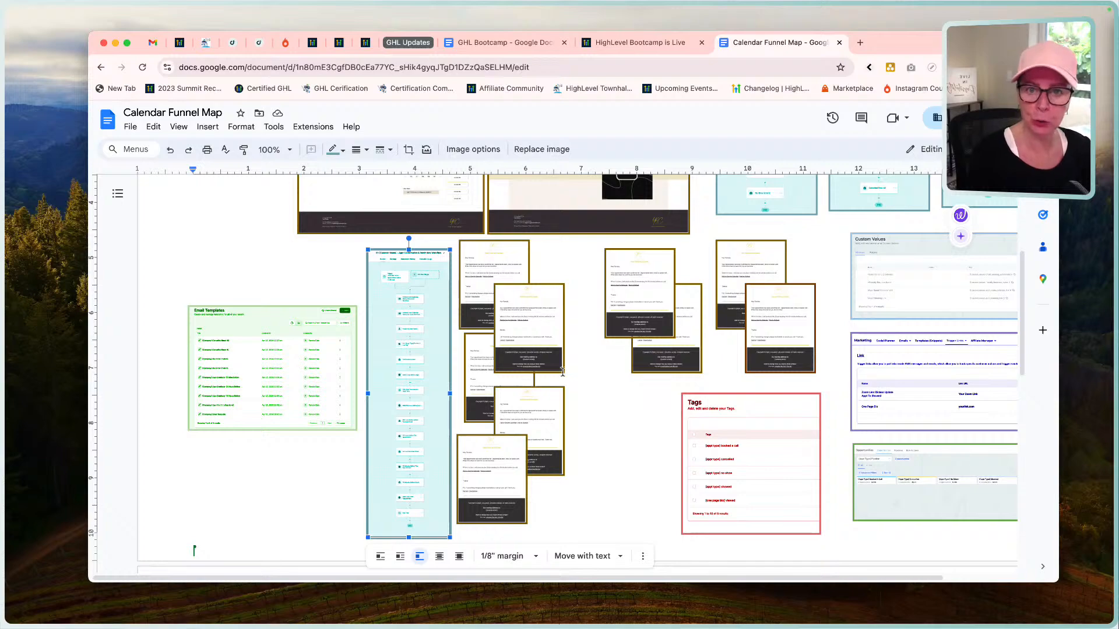
scroll(563, 373, up, 1)
scroll(563, 373, up, 1)
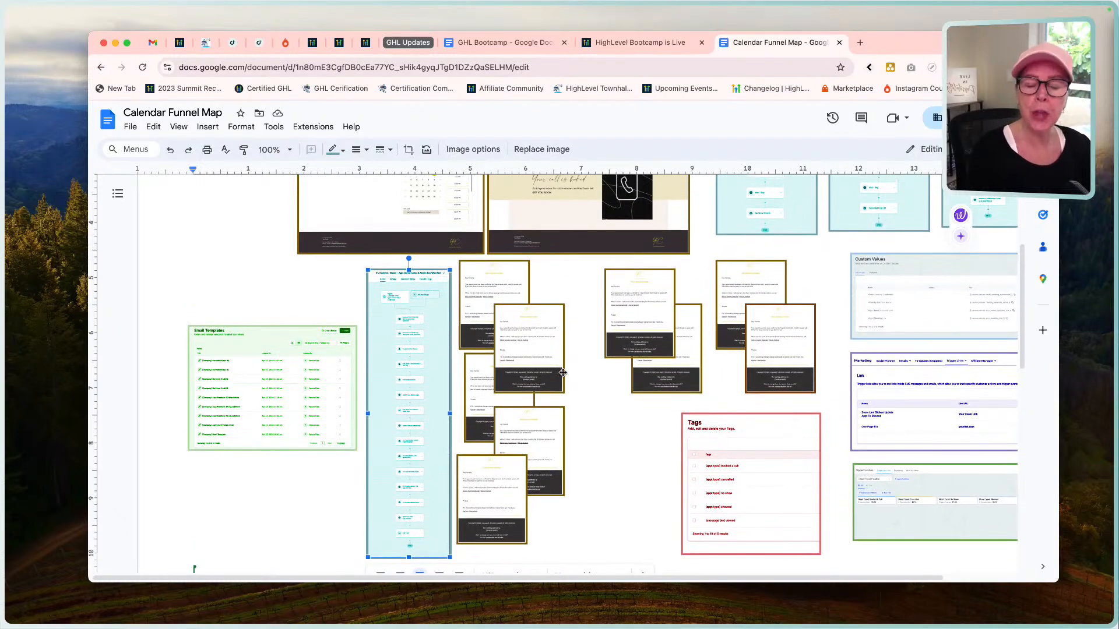
Step: Examine the no-show, cancellation and trigger link workflows on the funnel map
scroll(563, 373, up, 10)
scroll(563, 373, right, 3)
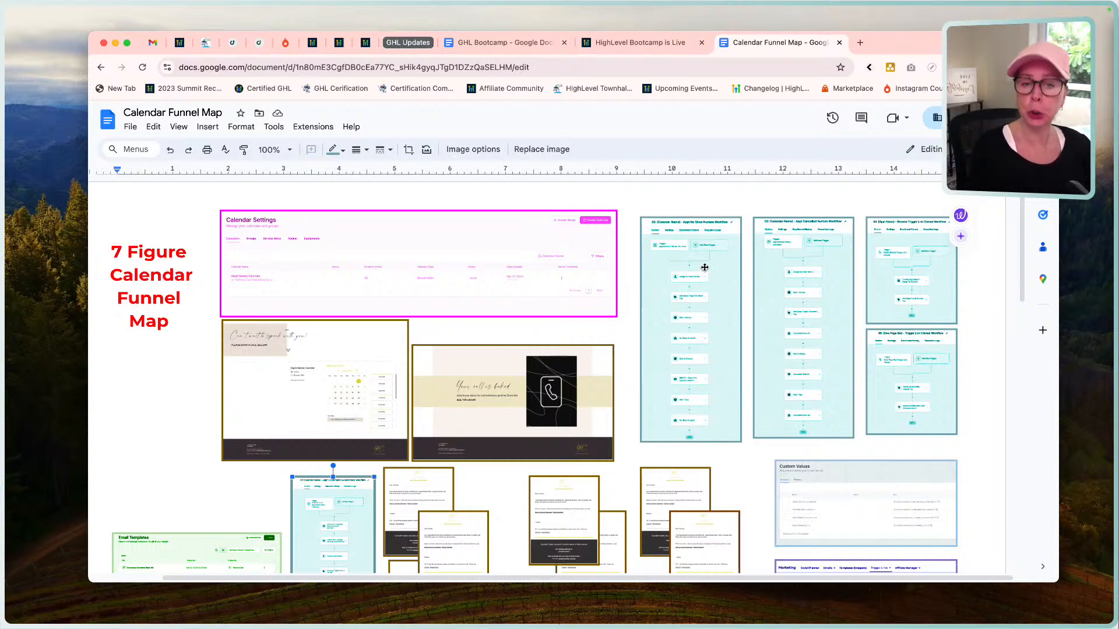
click(791, 300)
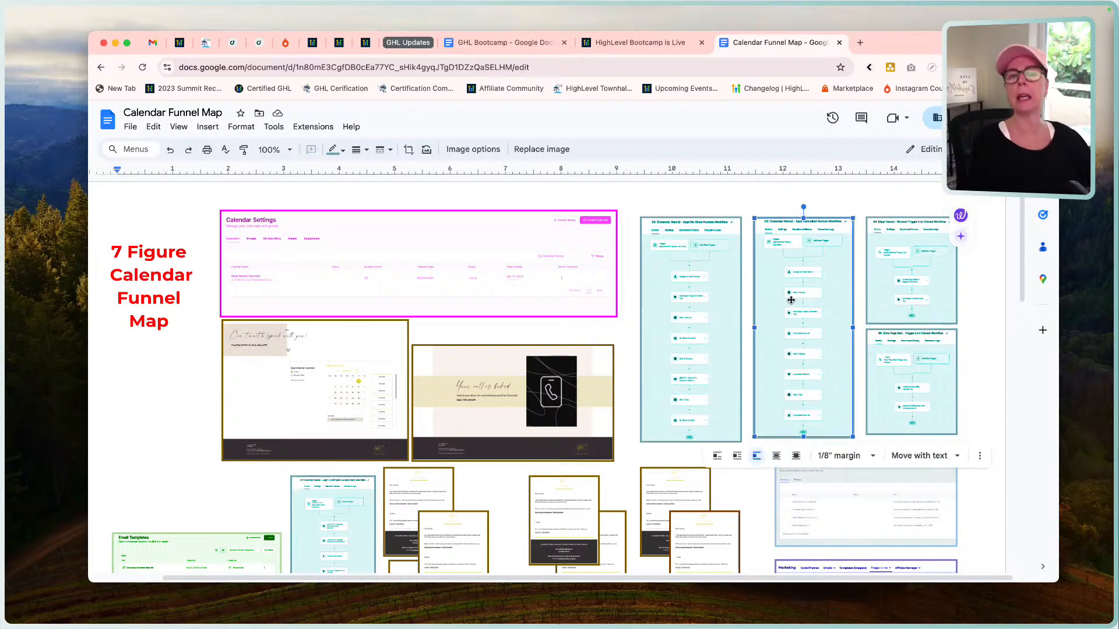
click(898, 267)
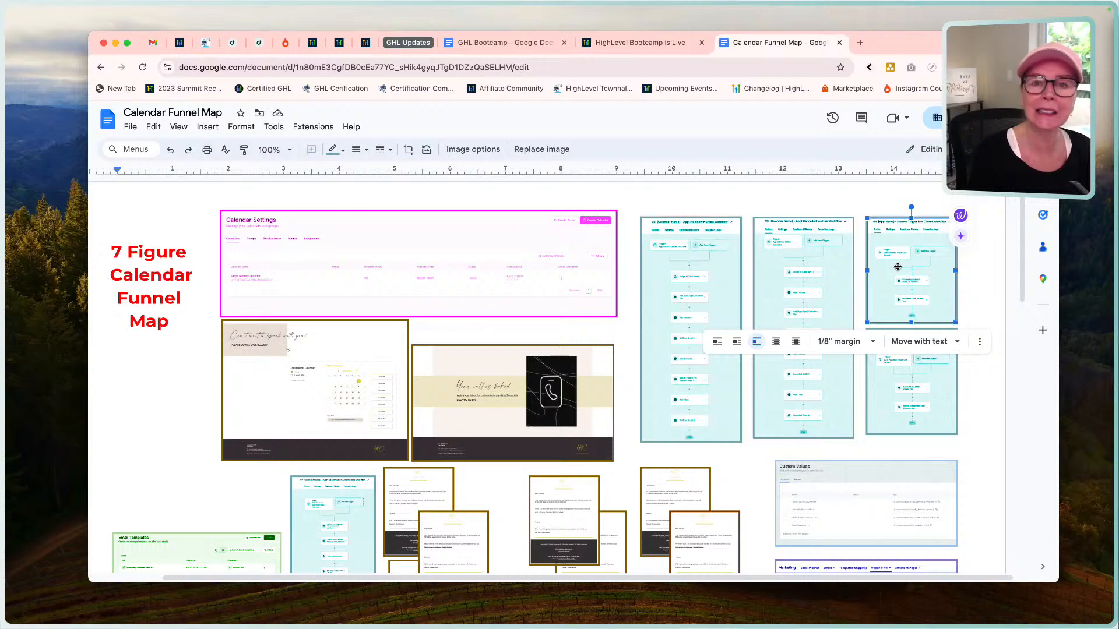
click(896, 391)
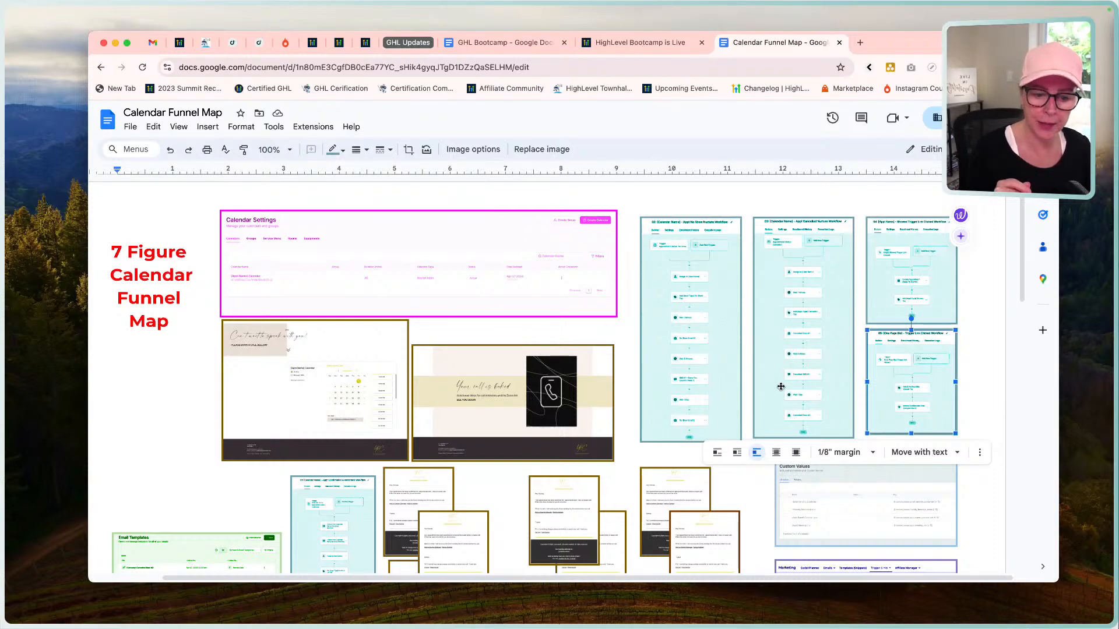
Step: Examine the map's Tags, Custom Values, trigger links and opportunities pipeline images
scroll(783, 419, down, 4)
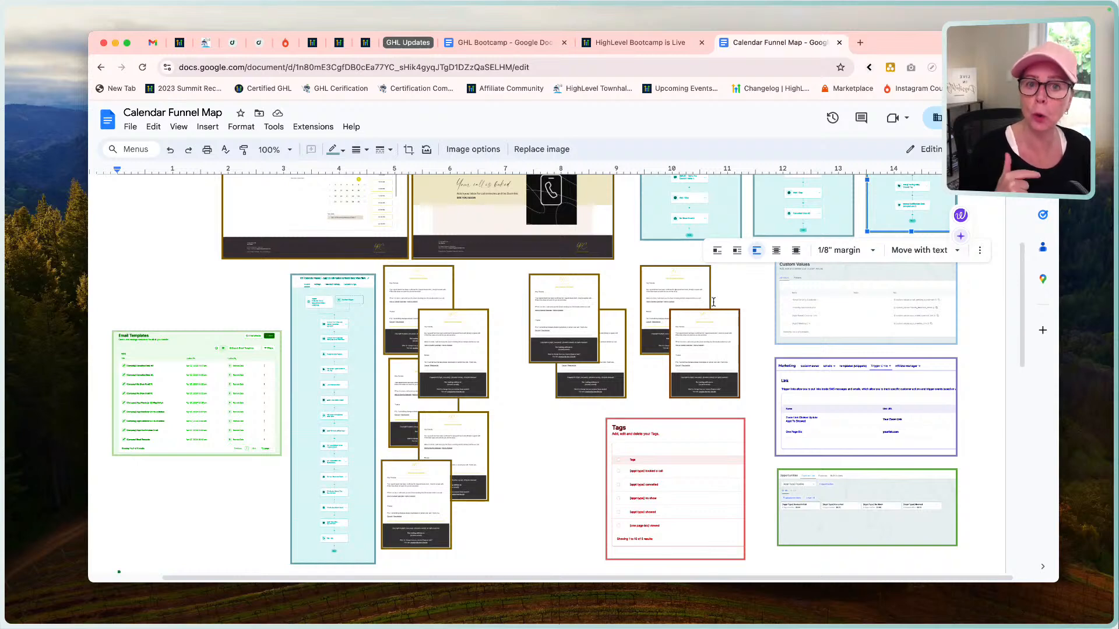
click(683, 475)
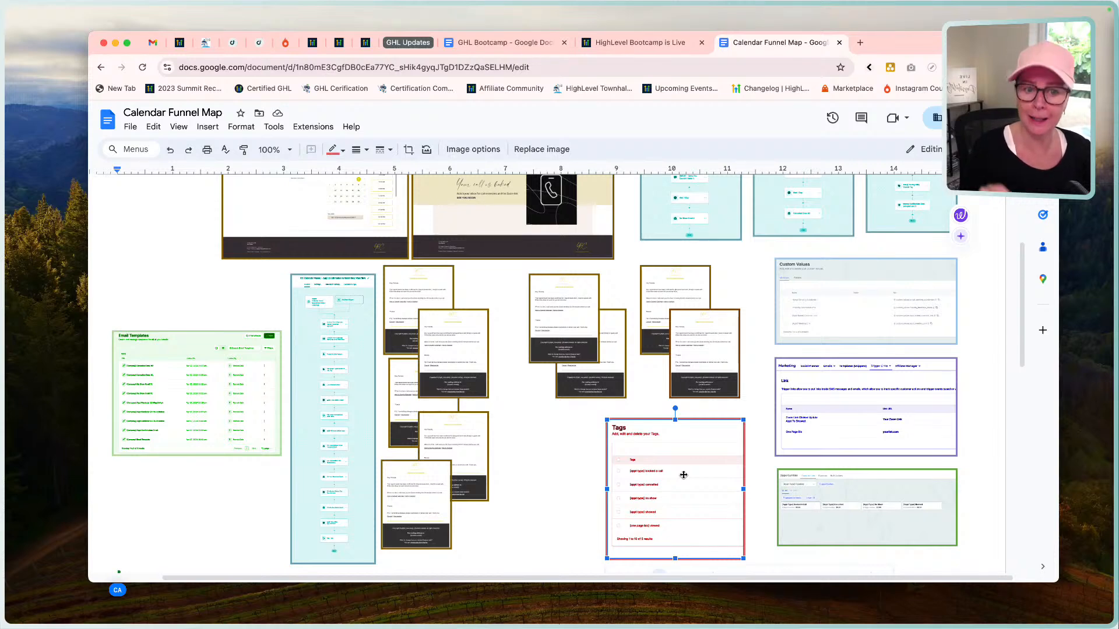
click(869, 313)
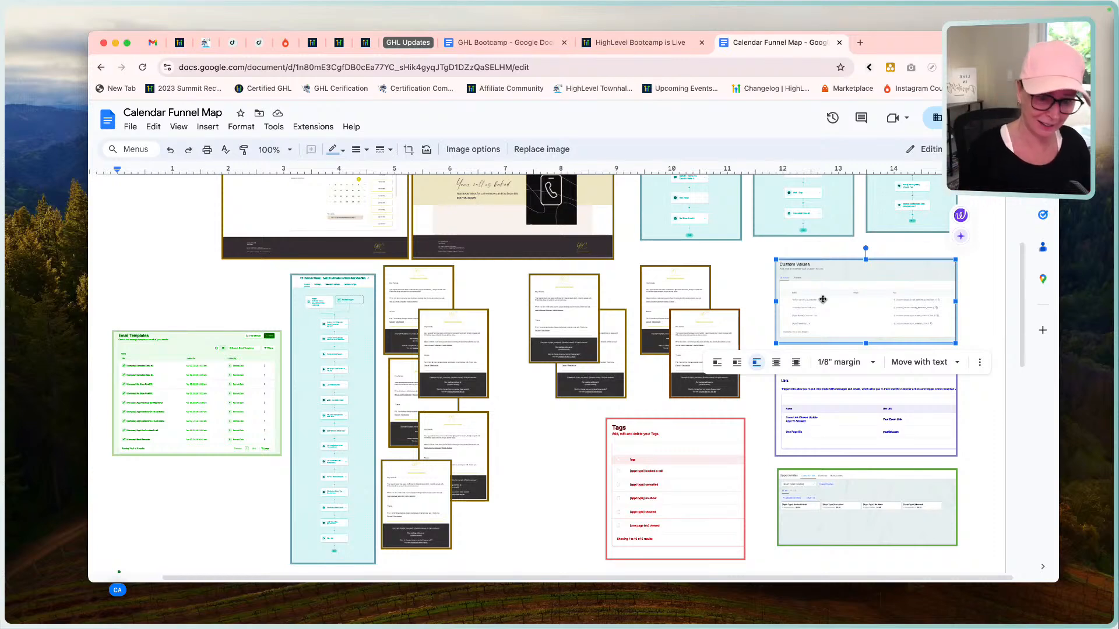
click(836, 402)
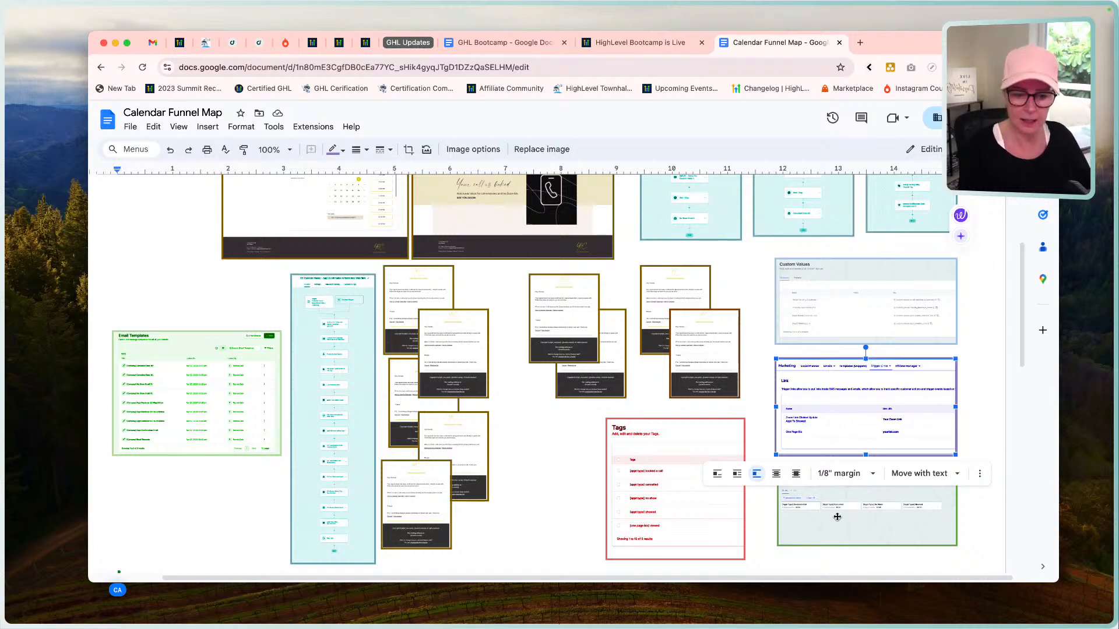
click(836, 524)
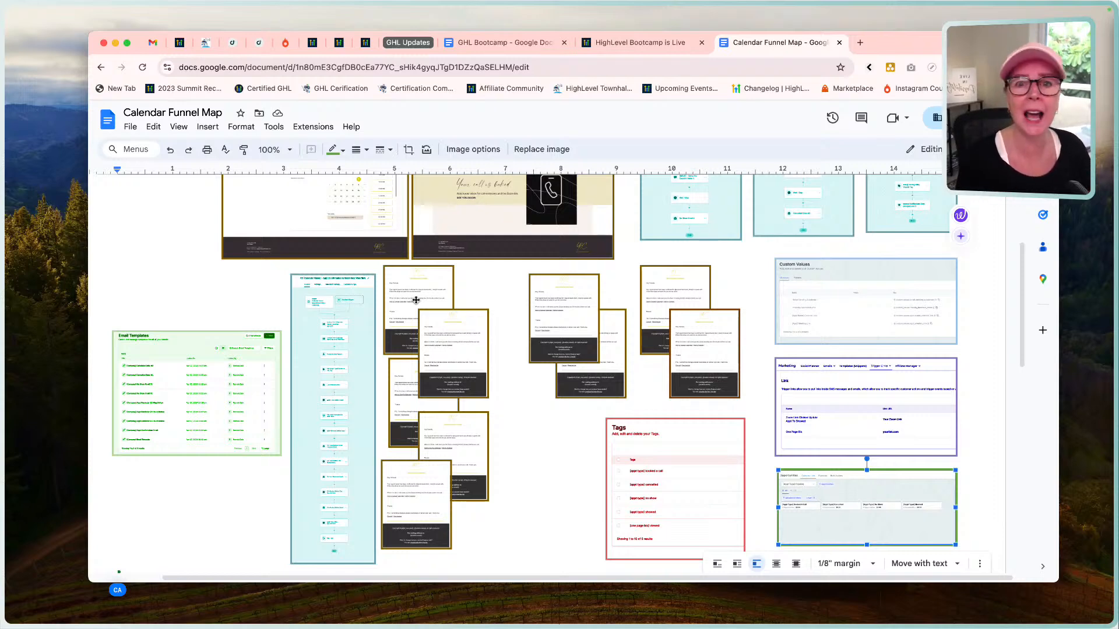
Step: Switch to the HighLevel sub-account and check the calendar type of [Appt Name] Calendar in Calendar Settings
click(258, 43)
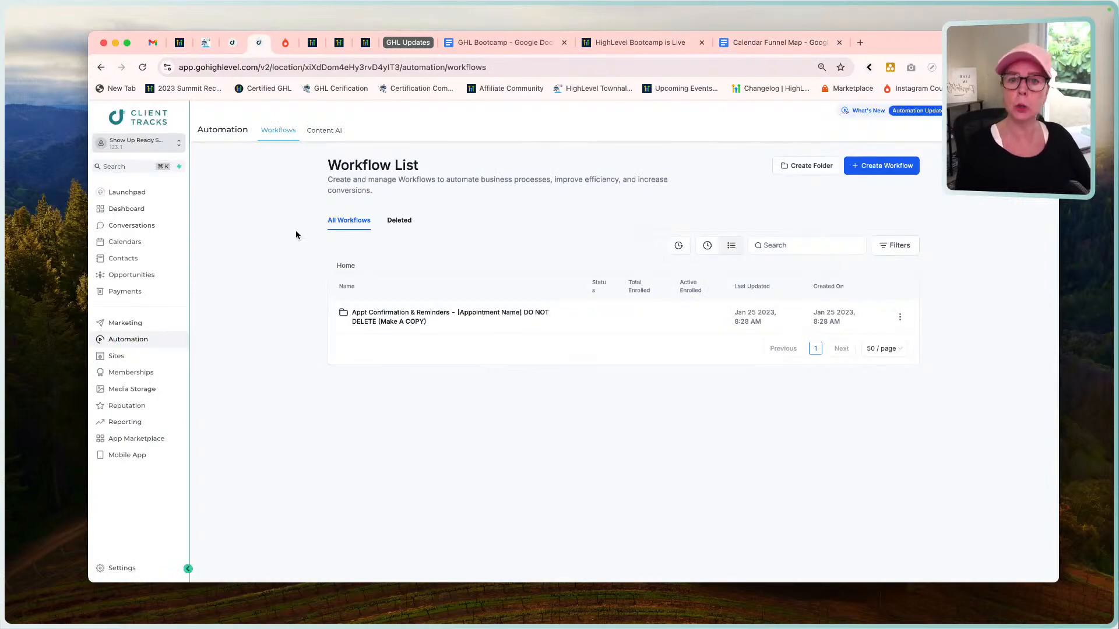
click(116, 359)
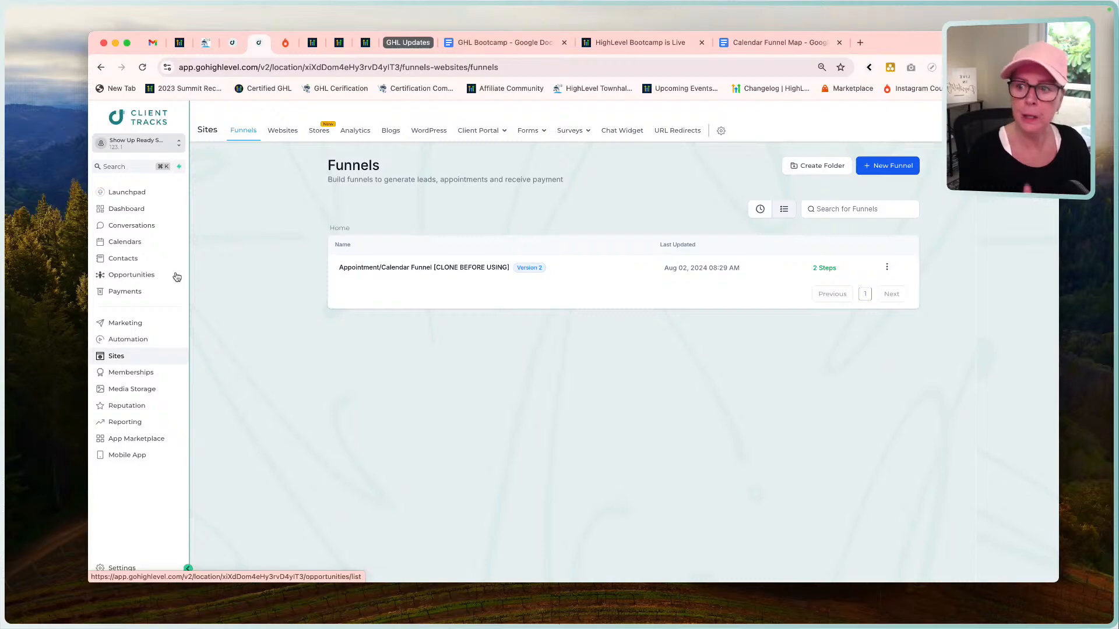
click(139, 242)
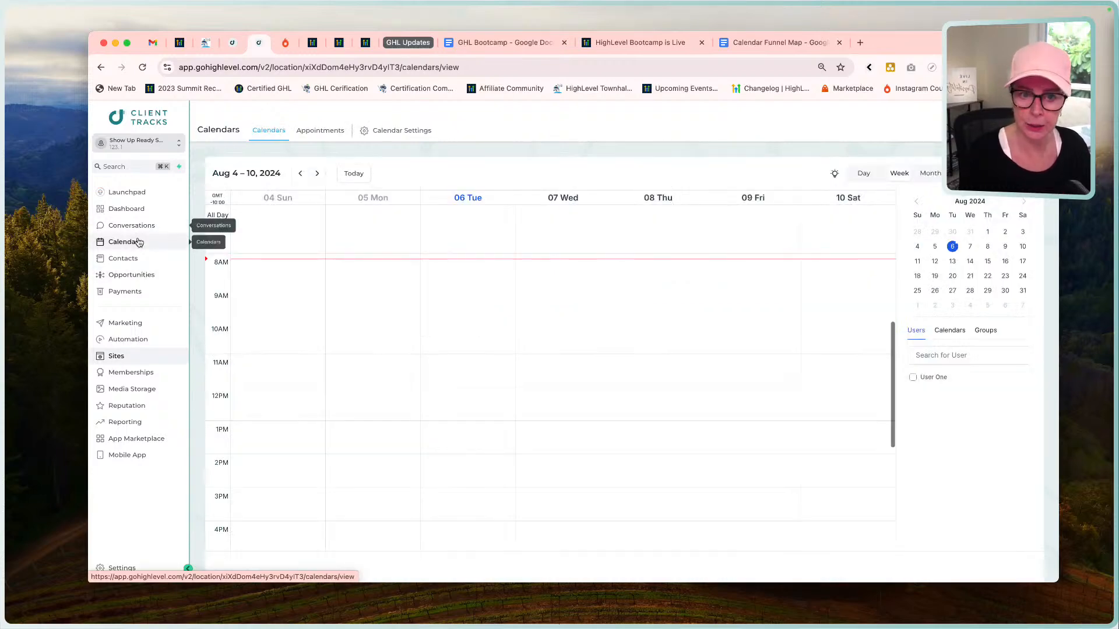
click(402, 133)
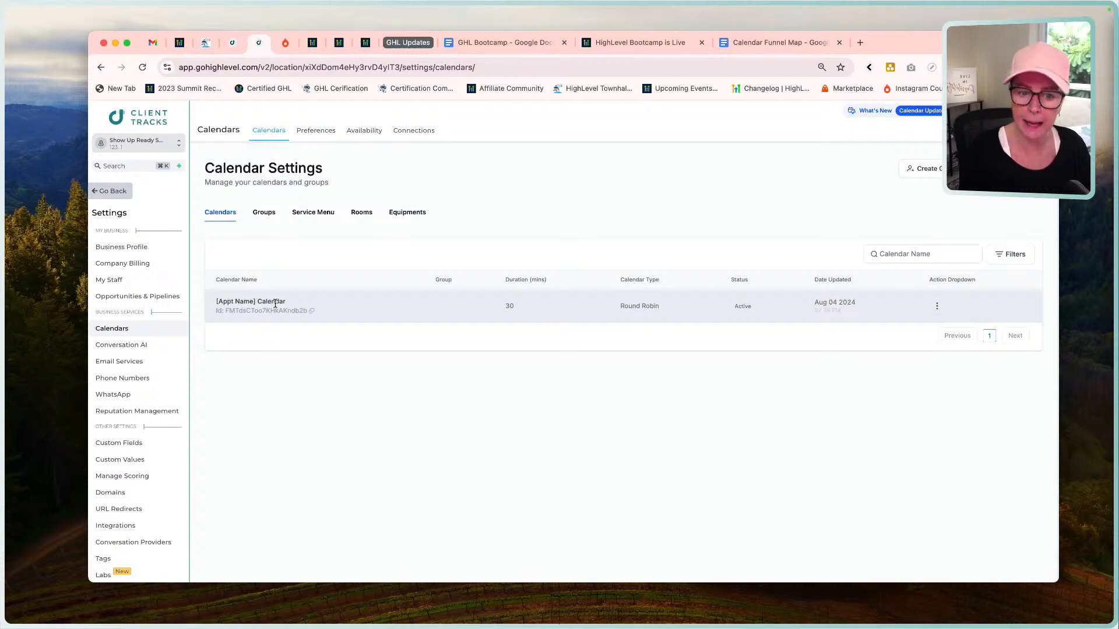
drag(671, 305, 582, 305)
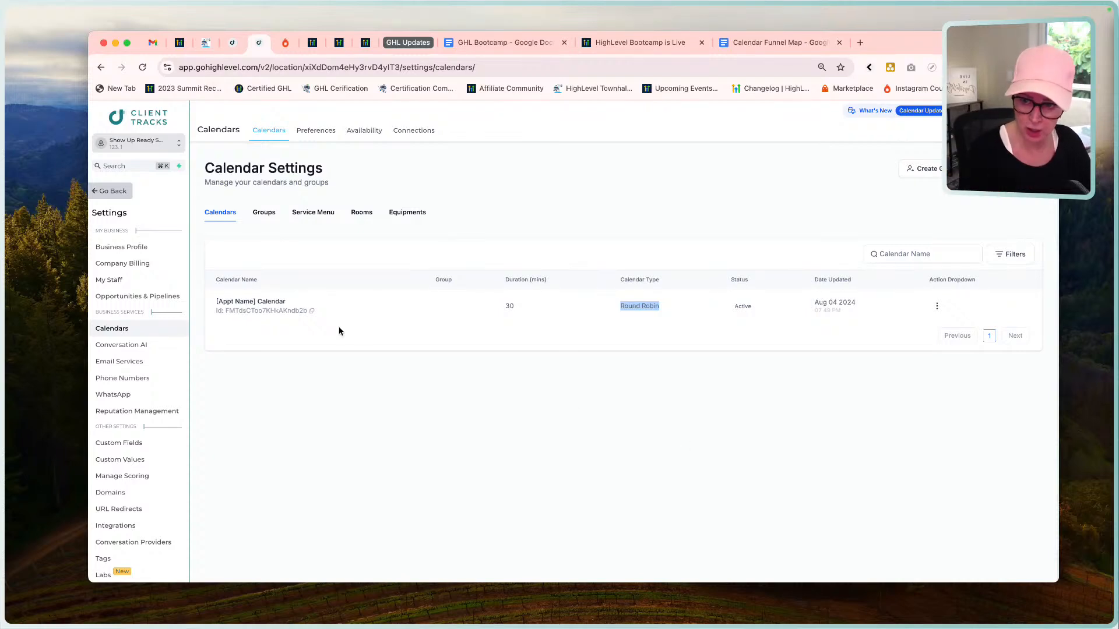
Step: Review the Appointment/Calendar Funnel [CLONE BEFORE USING] statistics, expanding the Calendar Page entry
click(111, 191)
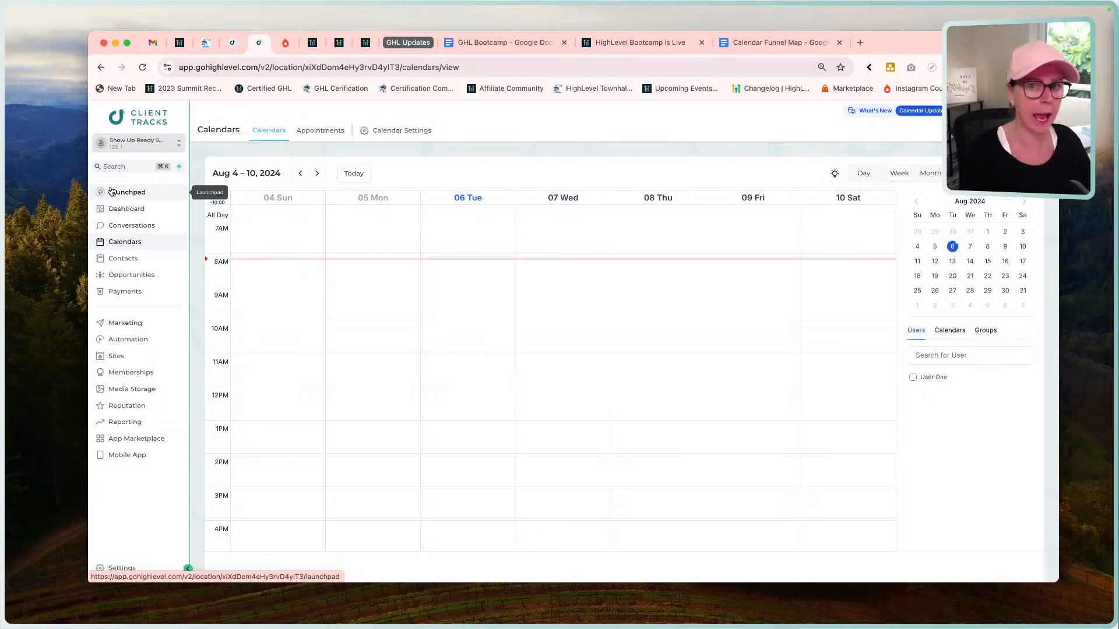
click(121, 356)
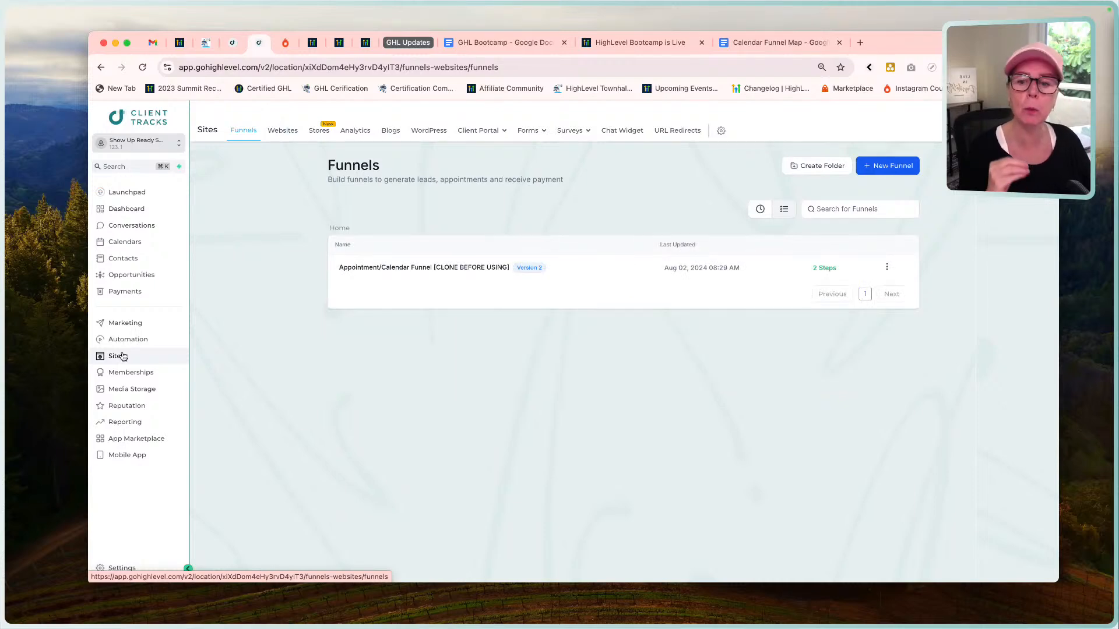
click(431, 266)
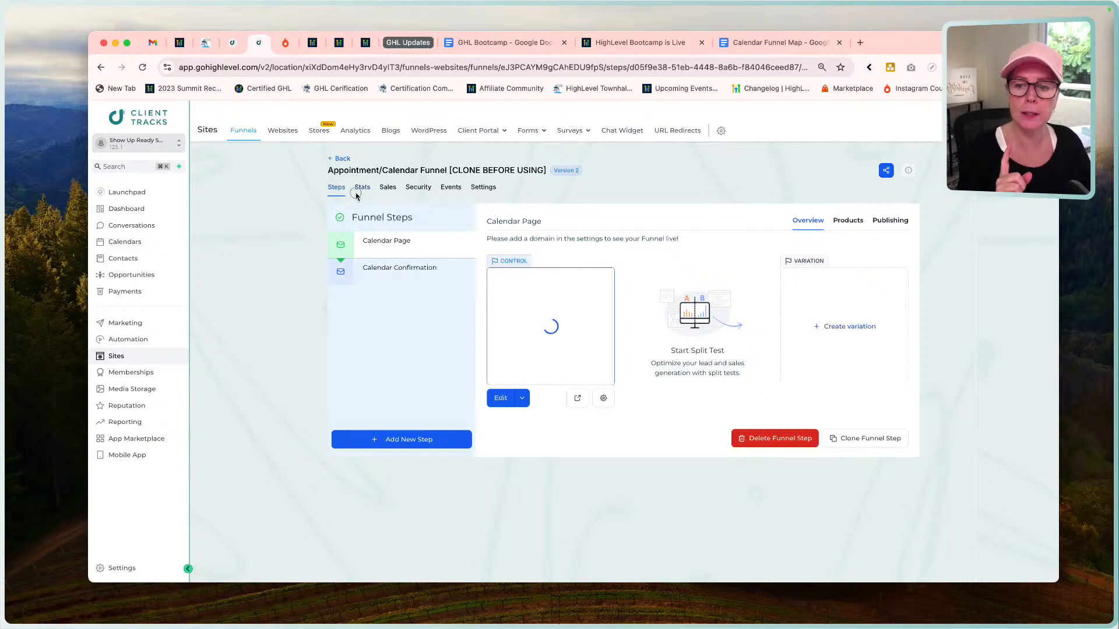
click(360, 188)
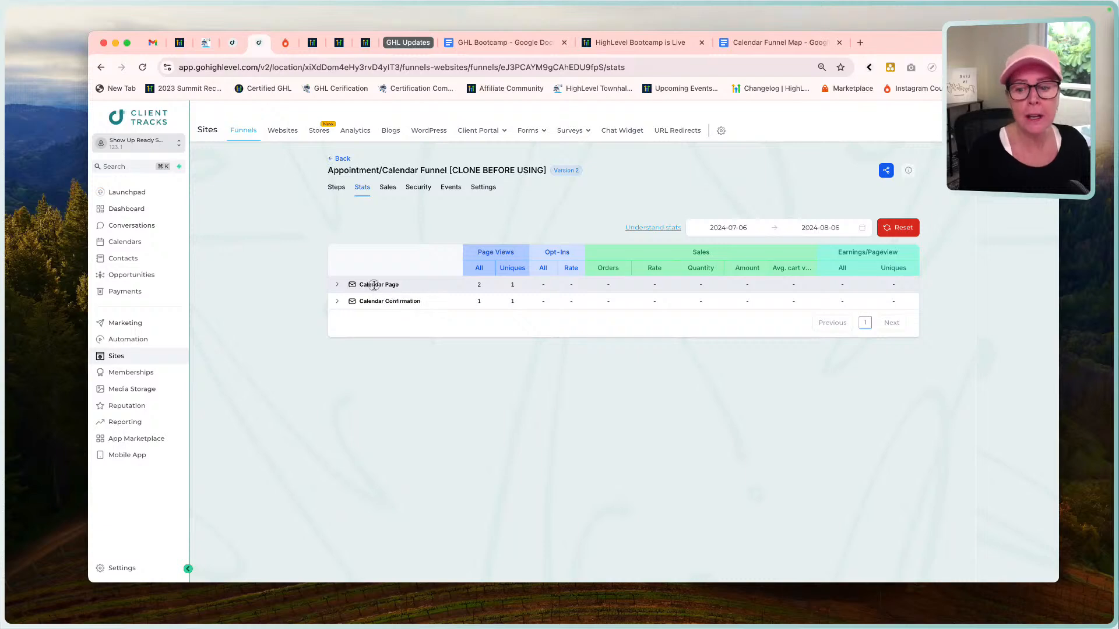
click(338, 286)
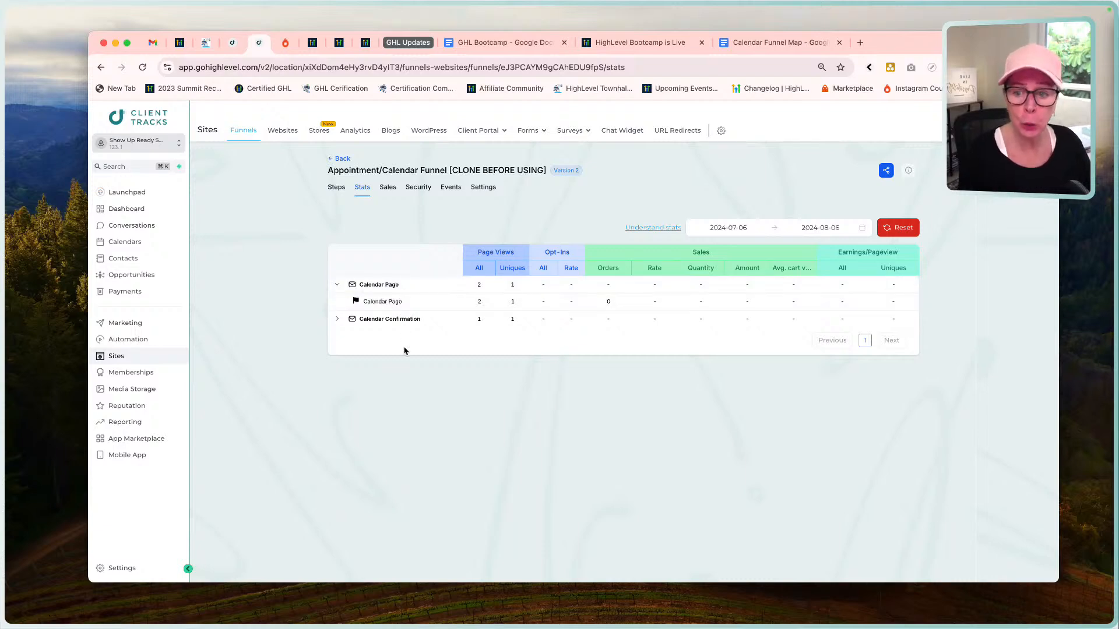
Step: Open the funnel's Calendar Page in the page builder, inspect its calendar element and footer, and return to the funnel steps
click(336, 187)
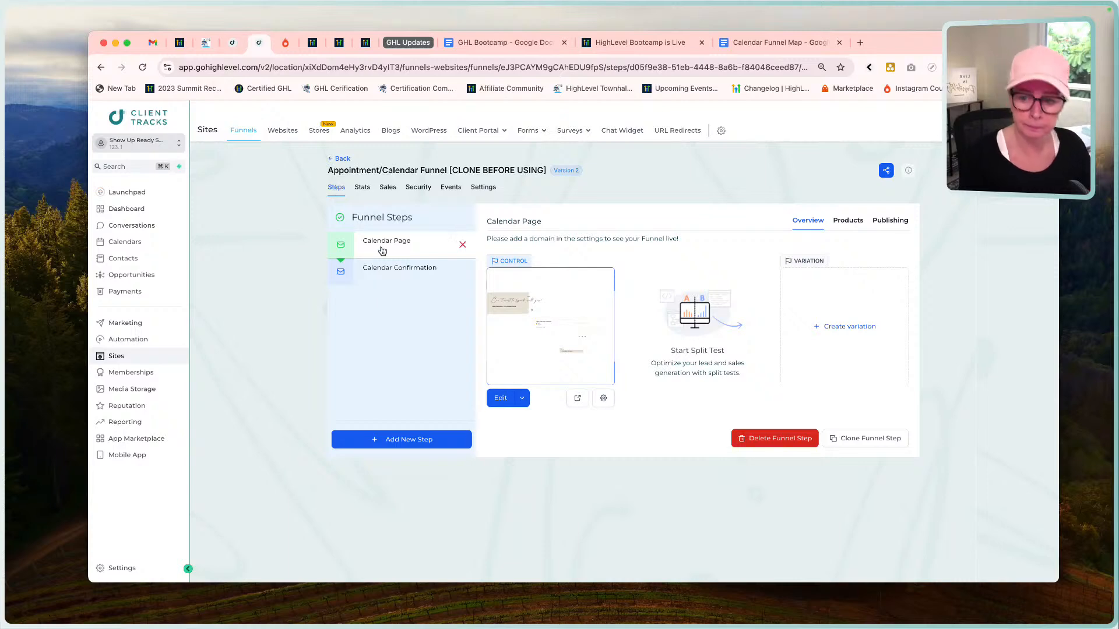
click(499, 398)
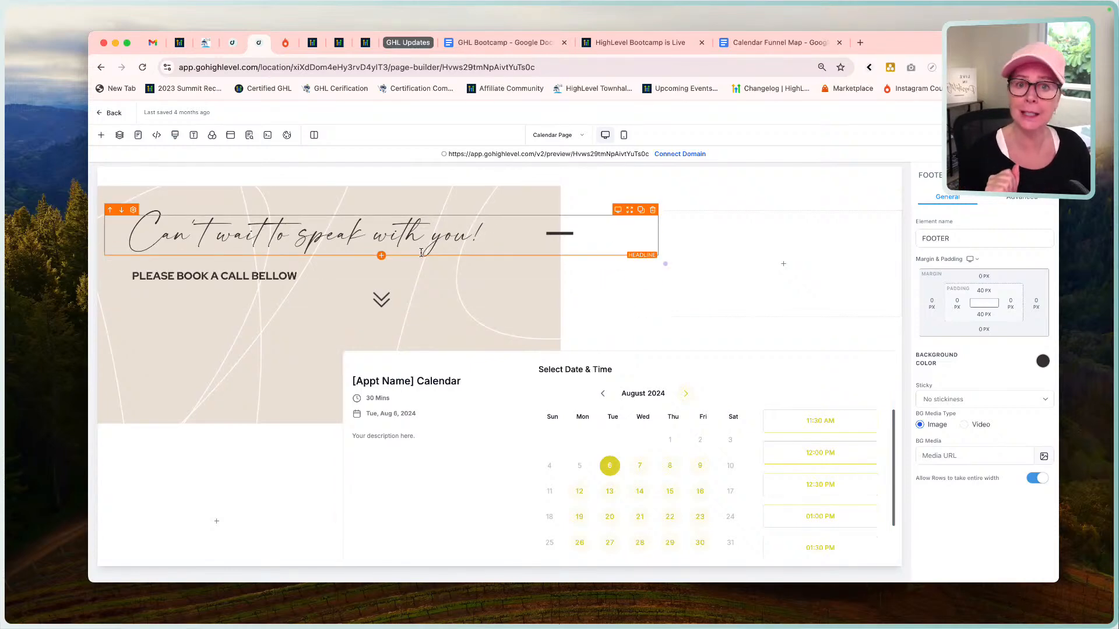
click(519, 415)
scroll(530, 449, down, 5)
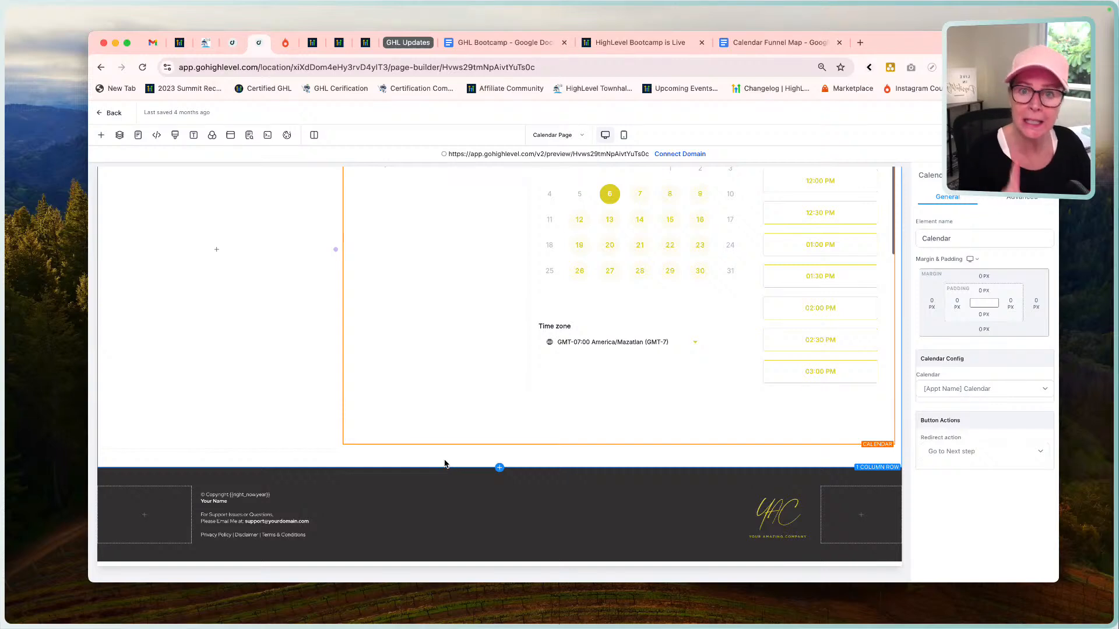
scroll(478, 384, up, 5)
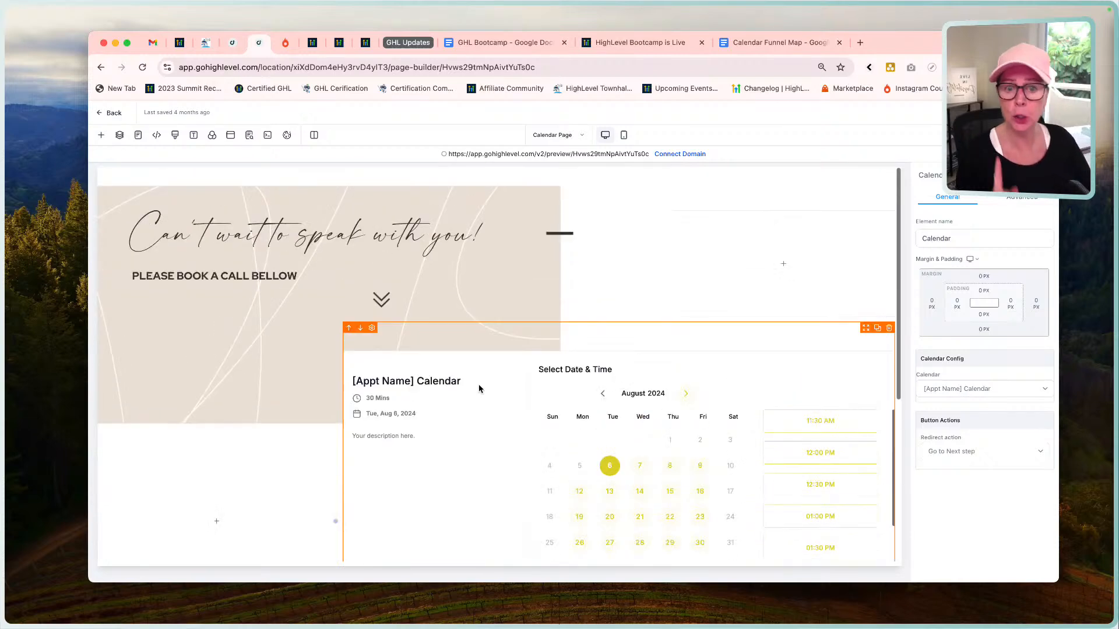
click(114, 113)
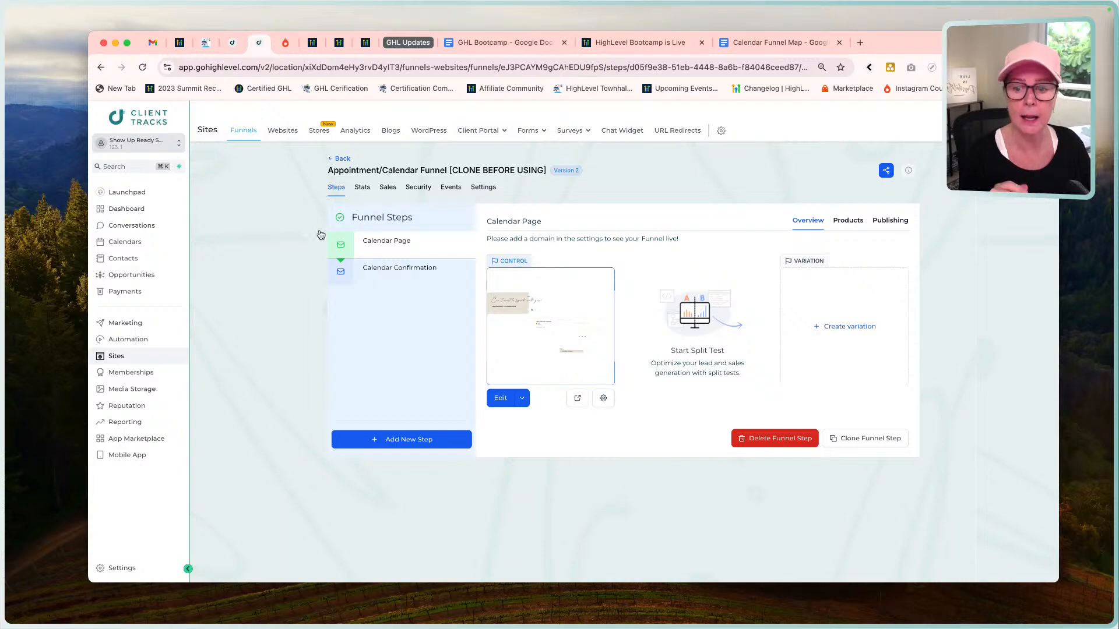
Step: Open the funnel's Calendar Confirmation page in the page builder, reload it to inspect the design, and return to the funnel steps
click(398, 271)
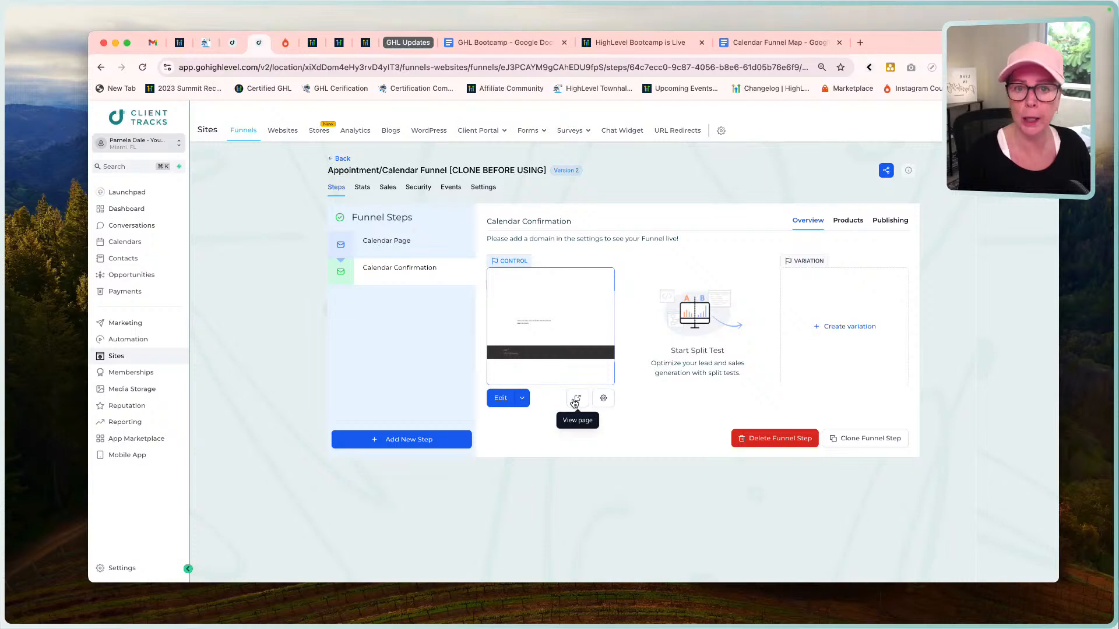
click(490, 398)
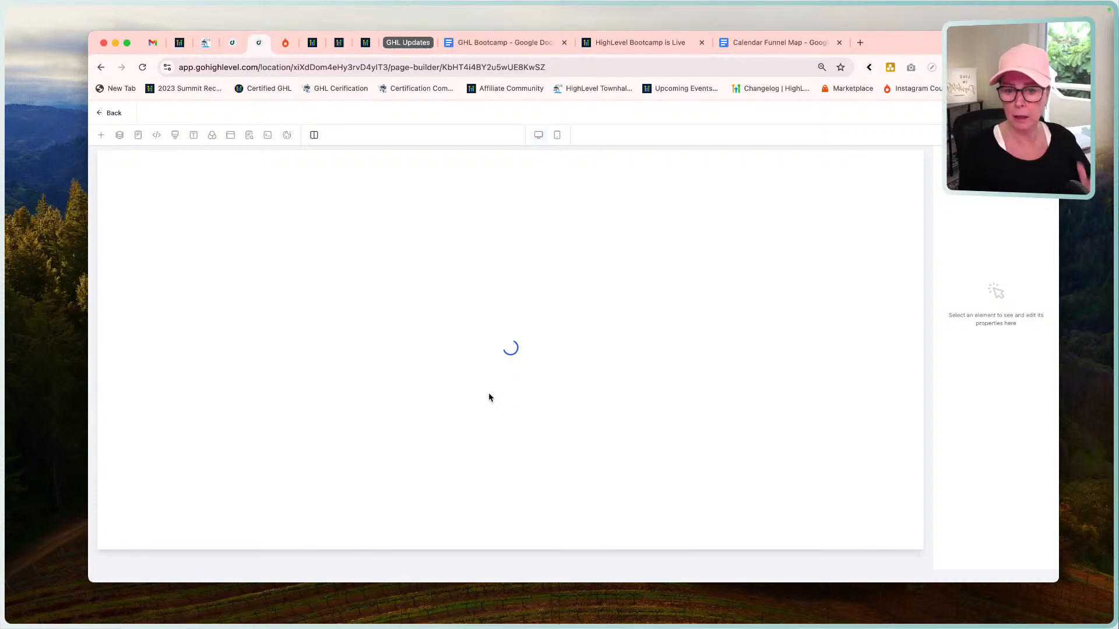
click(146, 74)
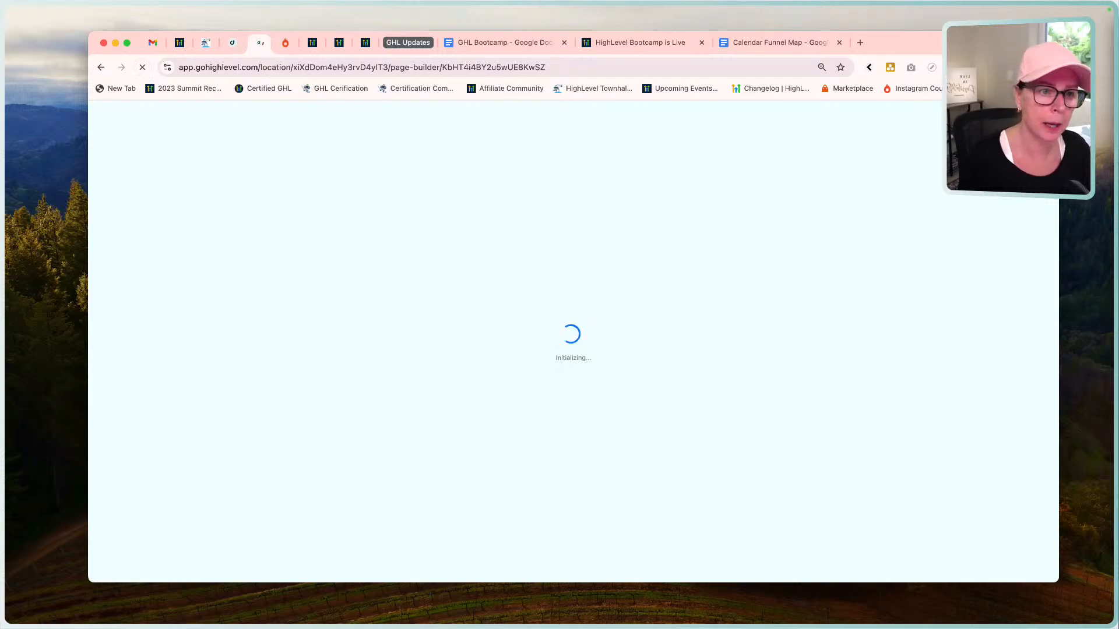
click(101, 68)
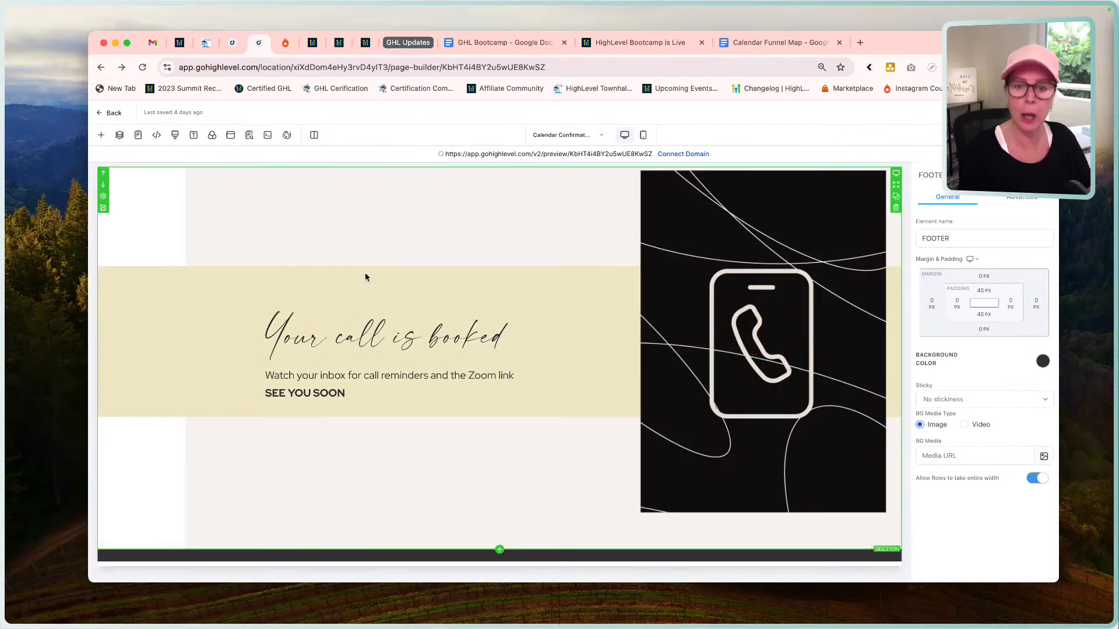
click(111, 115)
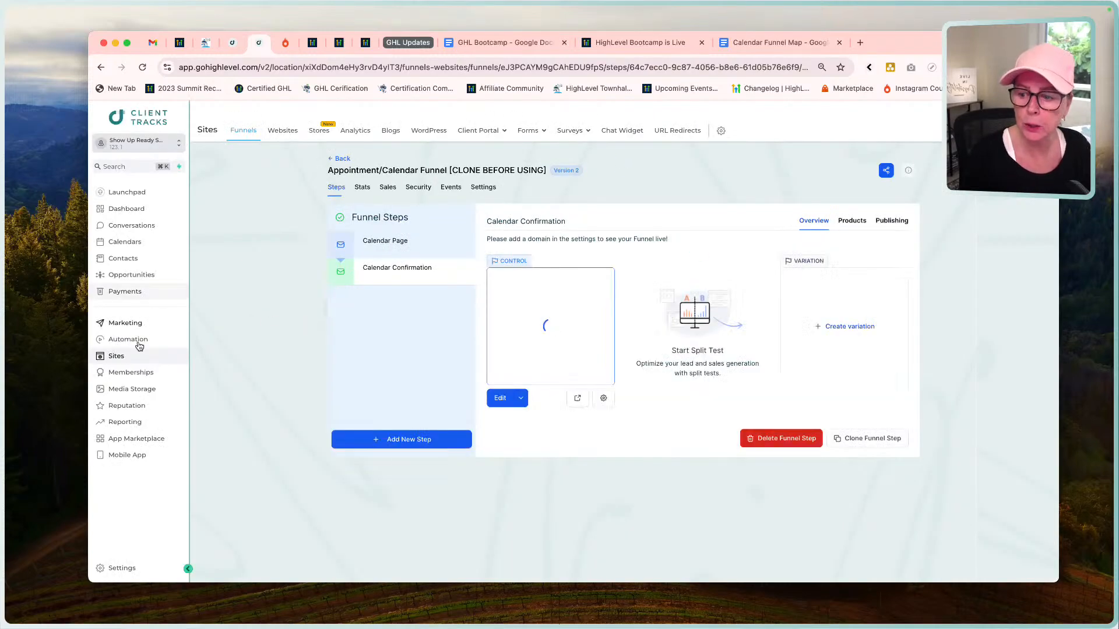
Step: Open the 01: [Calendar Name] - Appt Confirmation & Reminders Workflow from the Appt Confirmation & Reminders automation folder
click(139, 345)
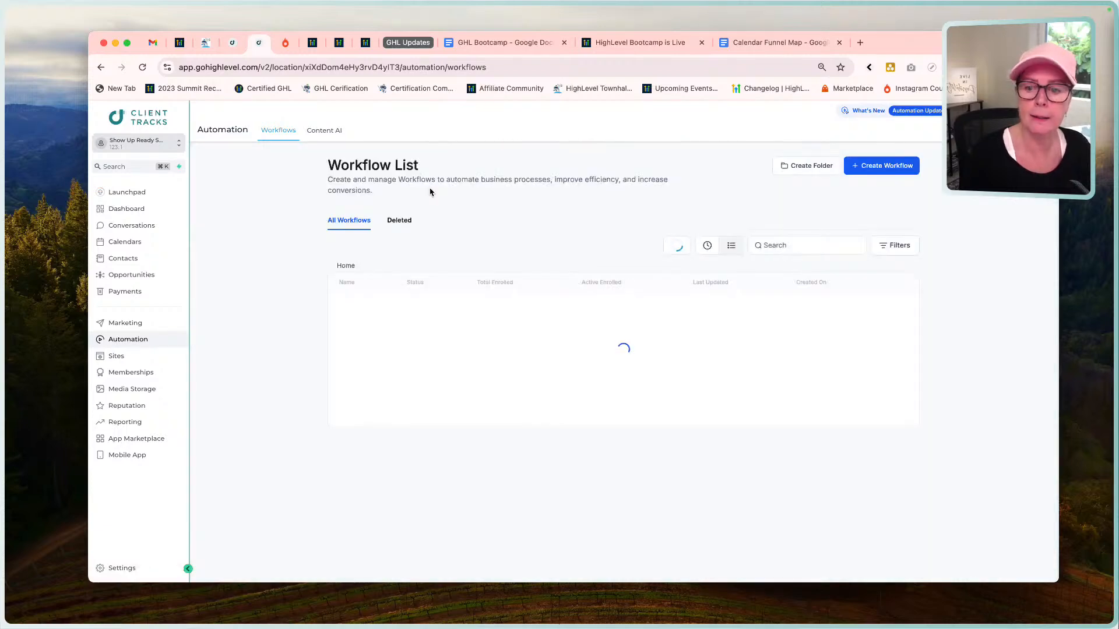
click(401, 319)
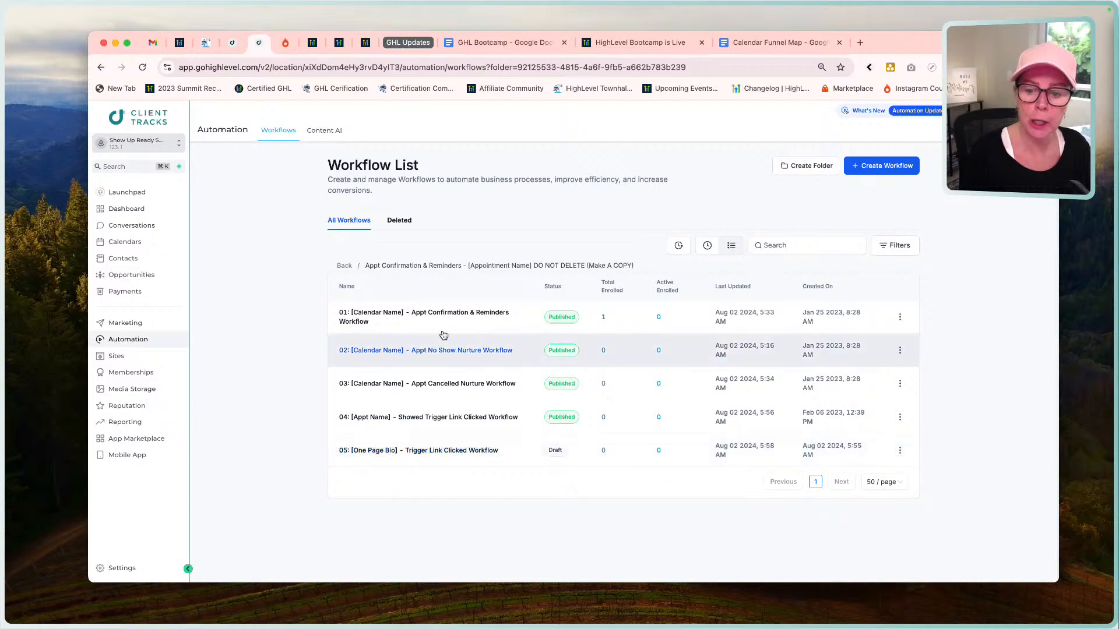
click(438, 314)
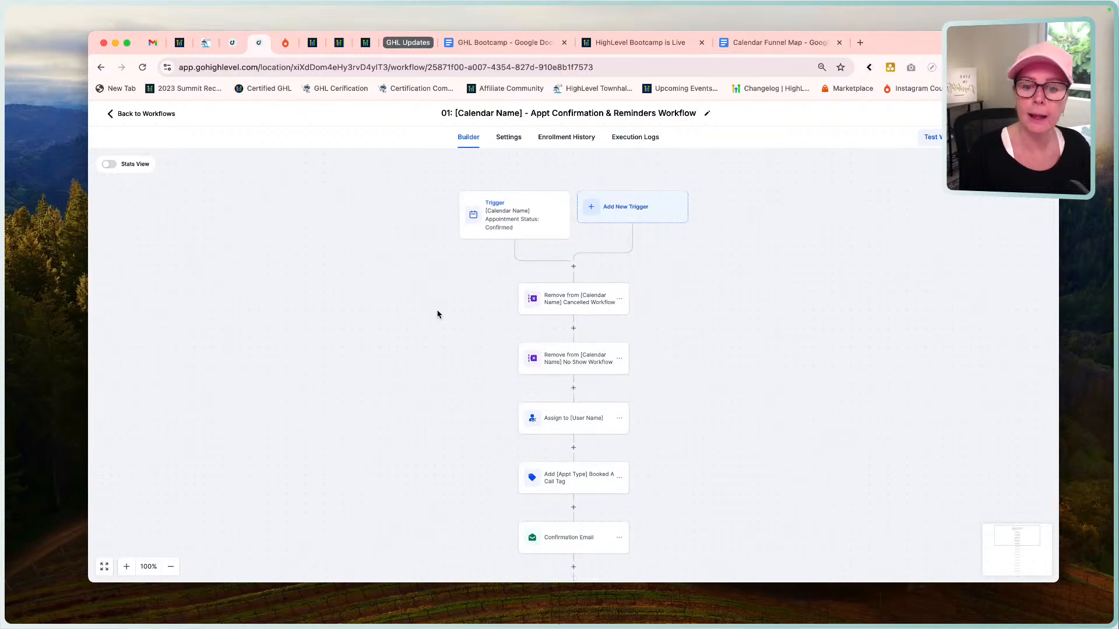
Step: Browse the actions available for insertion directly below the workflow's trigger, from the communication actions through to Trello
click(573, 266)
scroll(938, 307, down, 7)
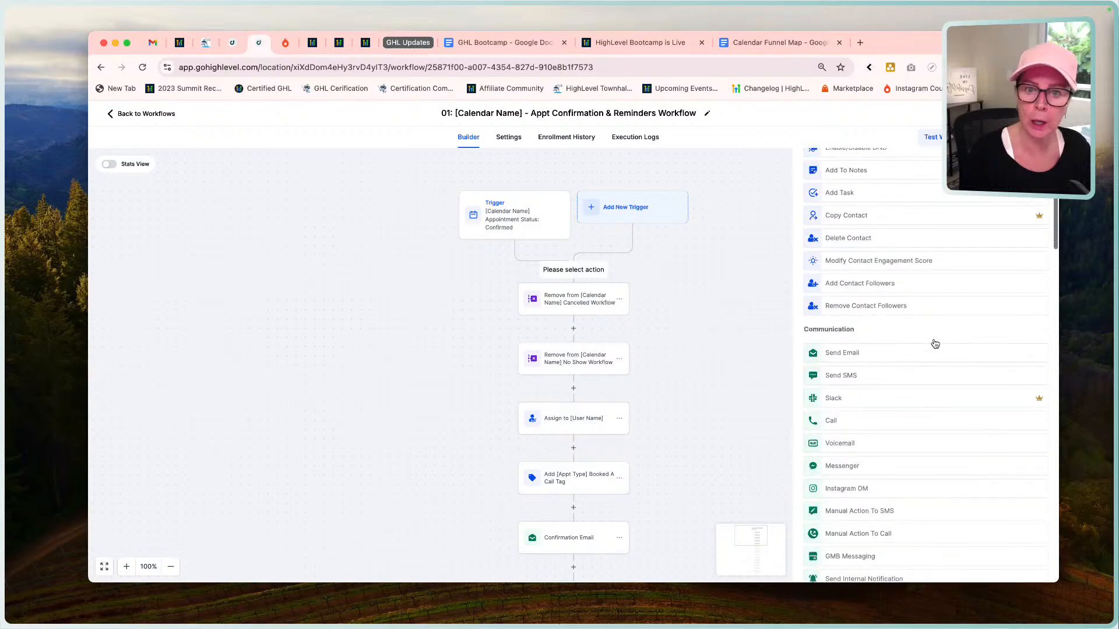
scroll(935, 344, down, 10)
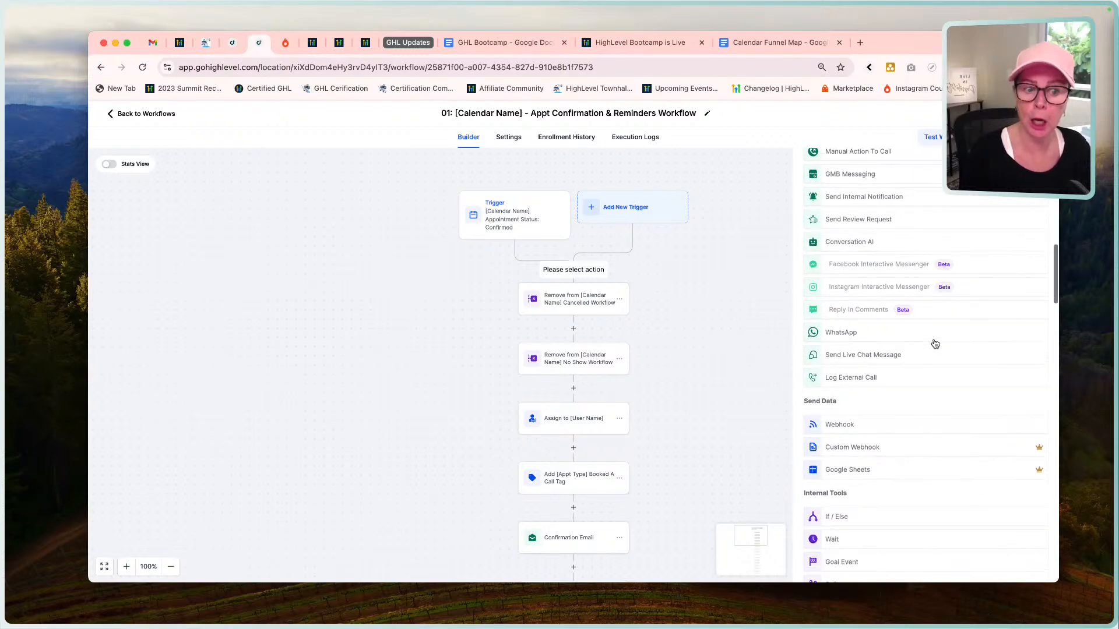
scroll(934, 343, down, 10)
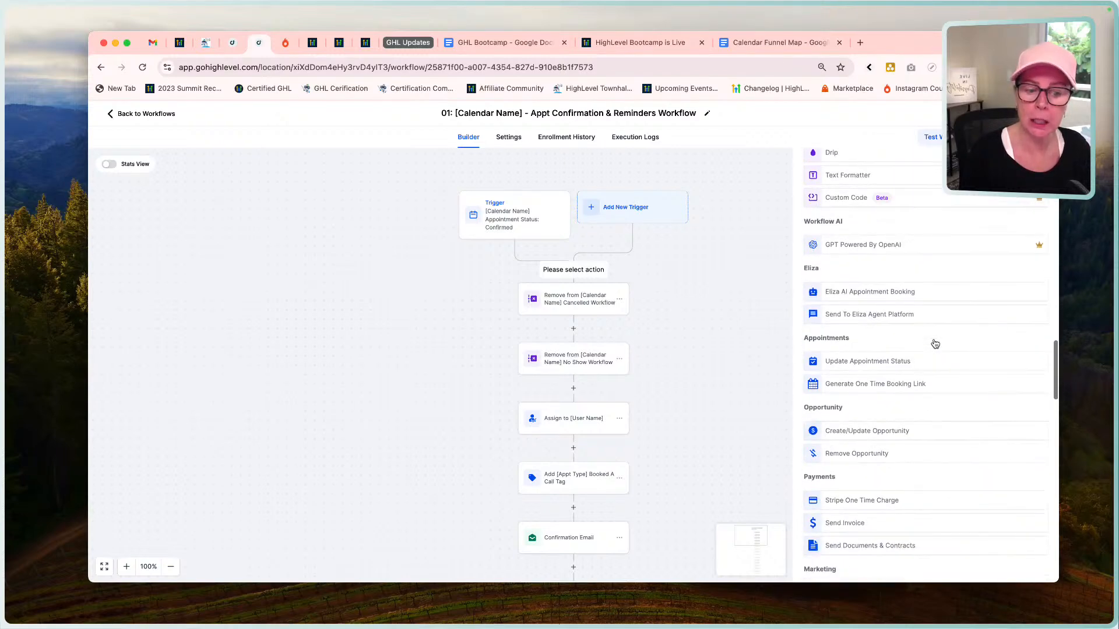
scroll(935, 343, down, 10)
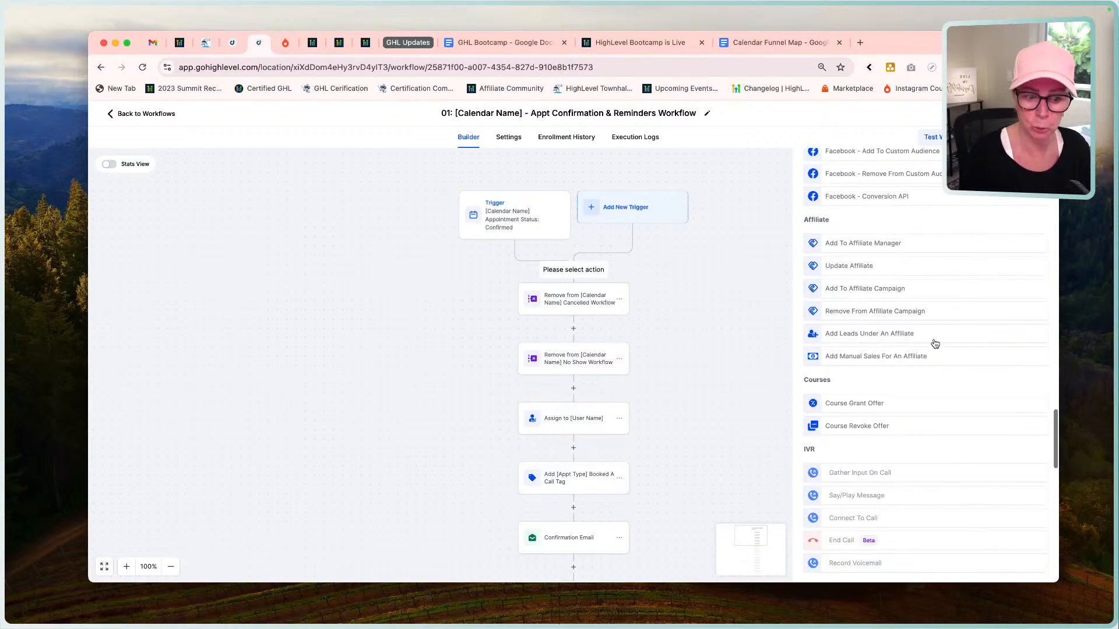
scroll(934, 344, down, 10)
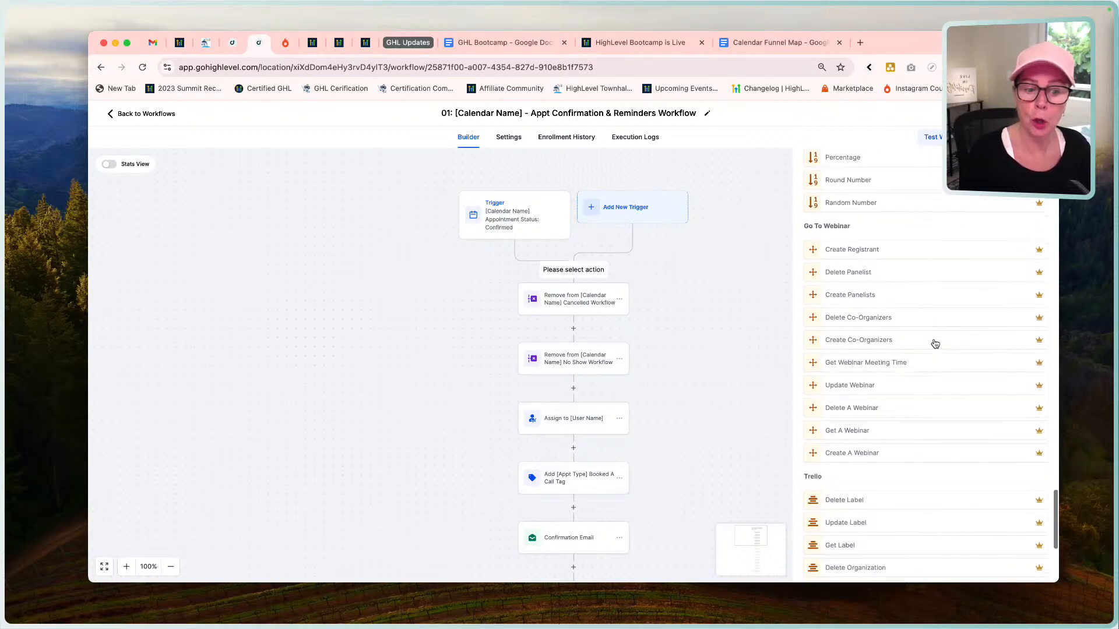
scroll(932, 350, up, 5)
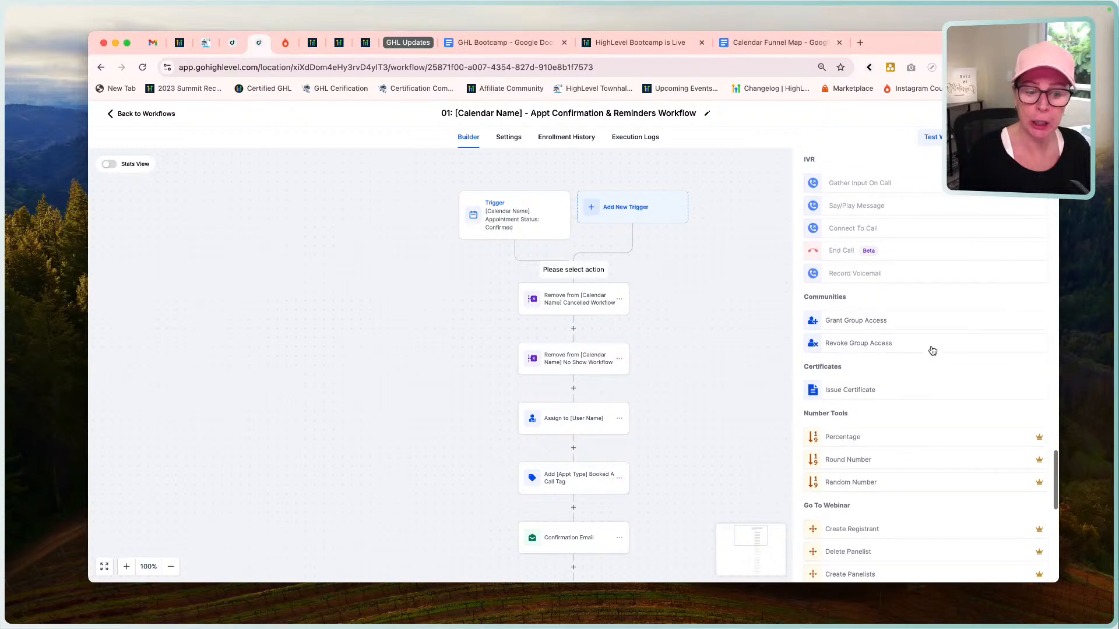
scroll(932, 350, down, 10)
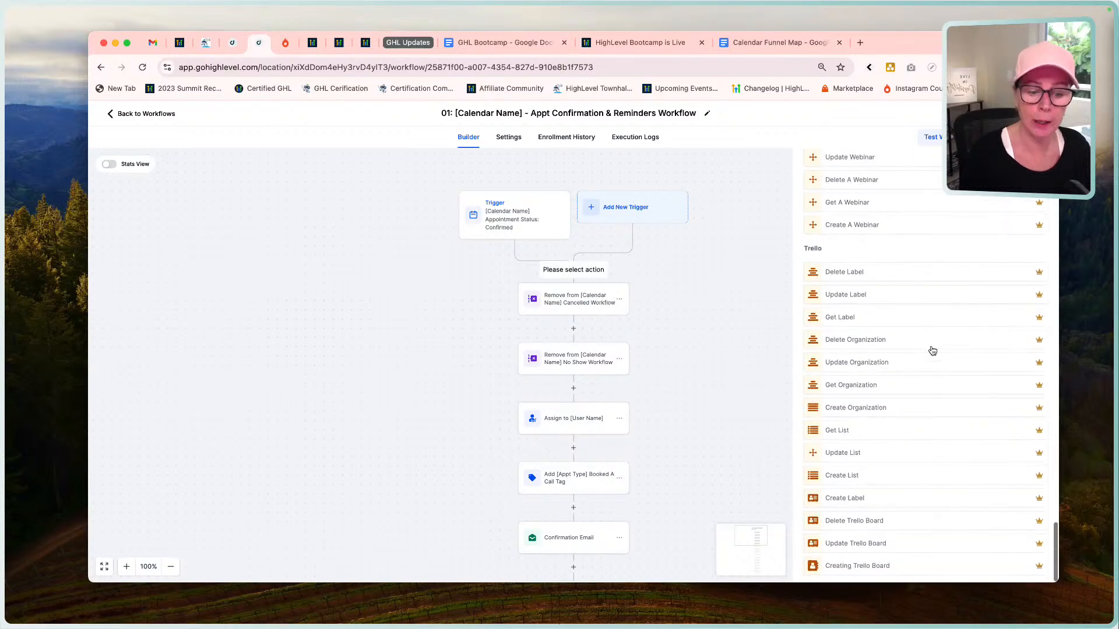
scroll(932, 350, up, 10)
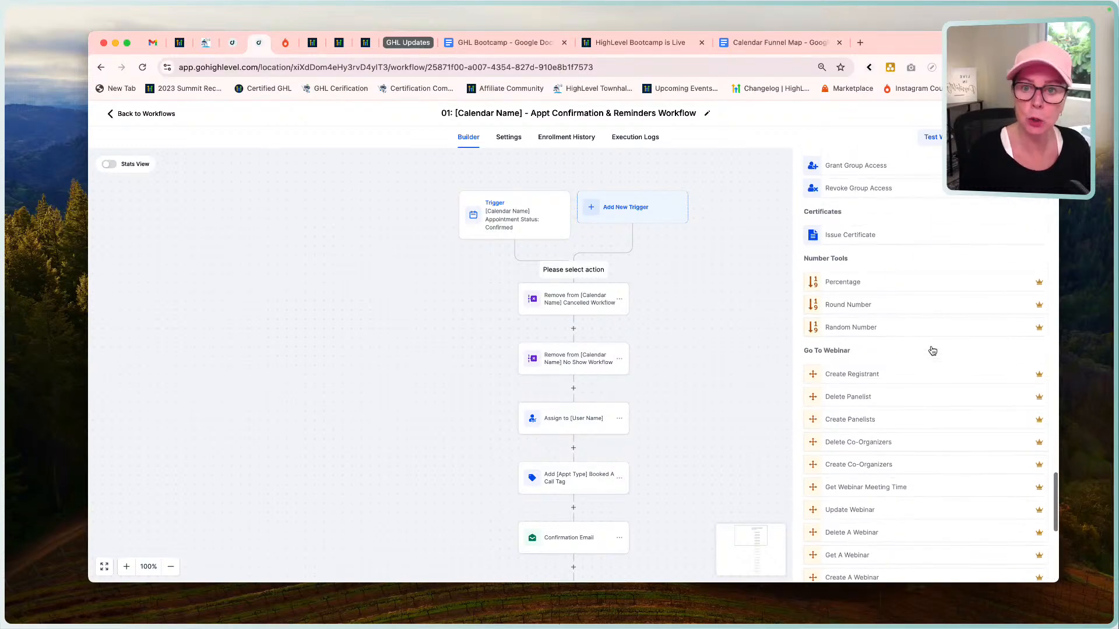
scroll(932, 350, up, 3)
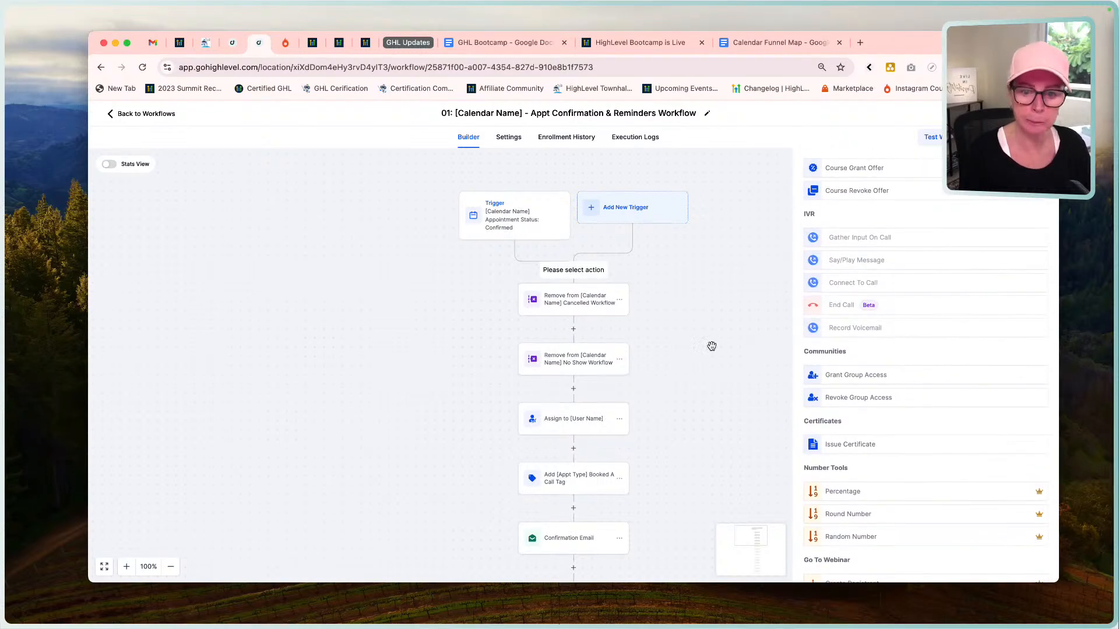
Step: Inspect the Confirmation Email action and its [Company] Appt Confirmation Email template in the email editor, and return to the workflow list
scroll(571, 527, down, 2)
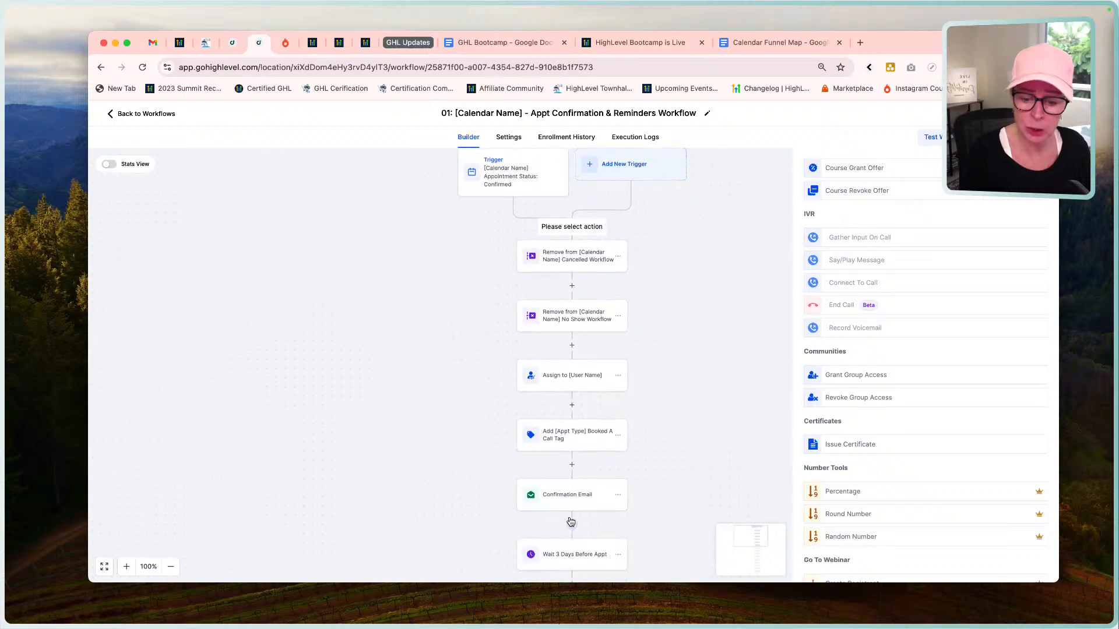
click(566, 489)
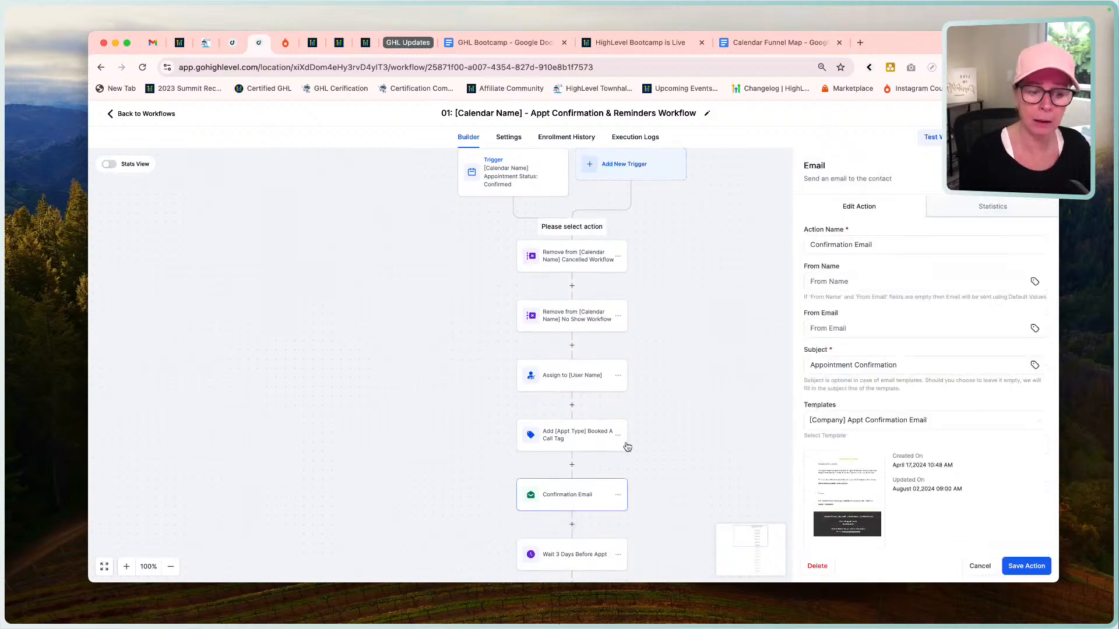
scroll(916, 434, down, 3)
click(846, 410)
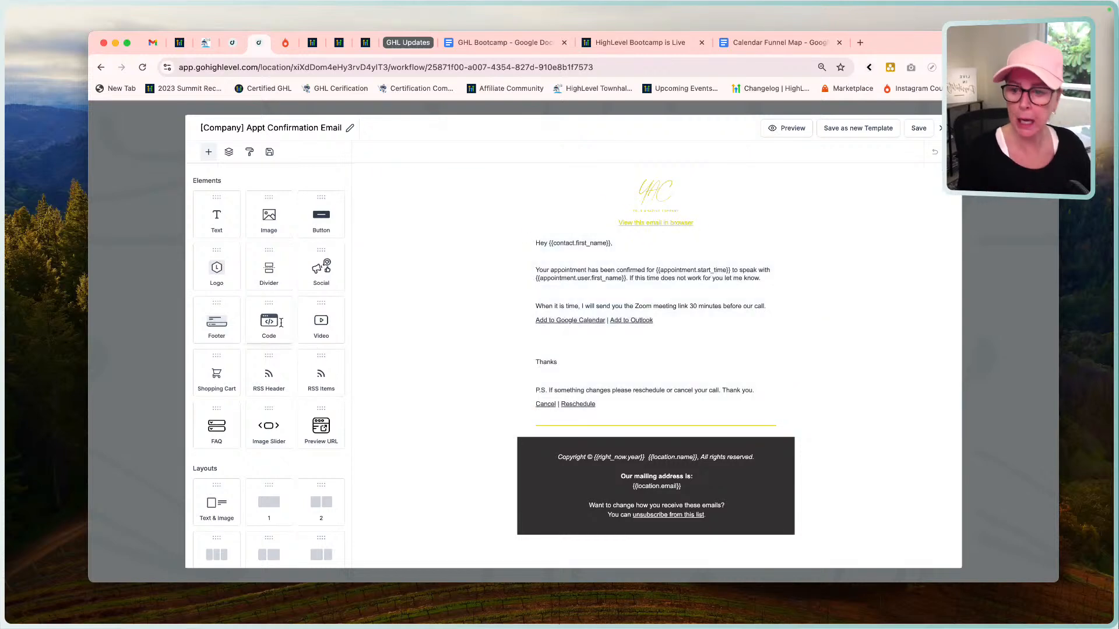
scroll(281, 316, down, 2)
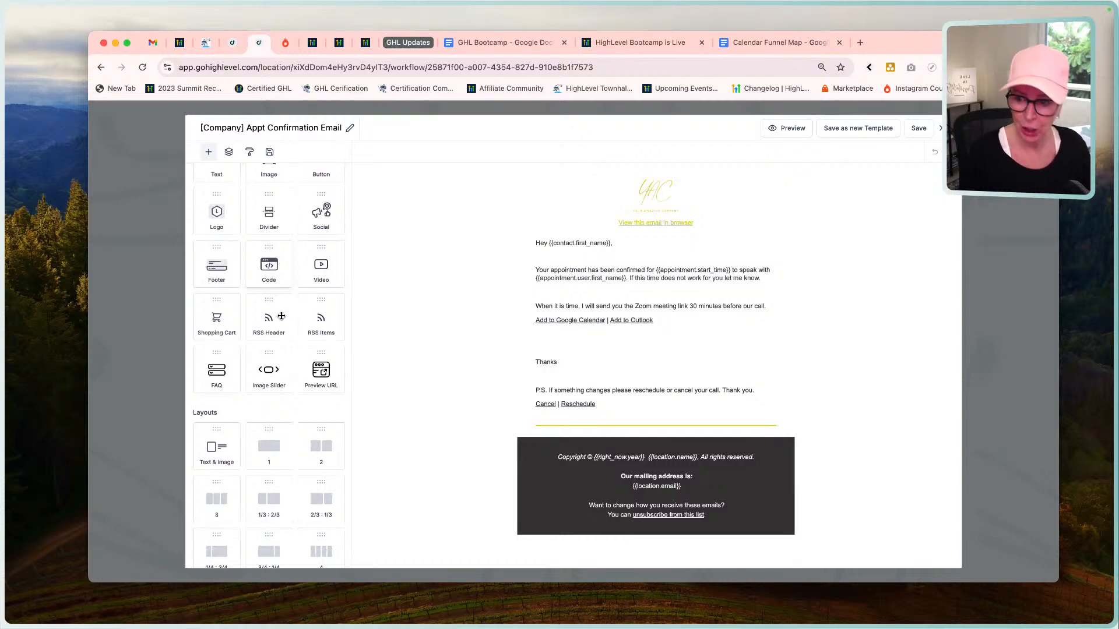
scroll(273, 417, up, 2)
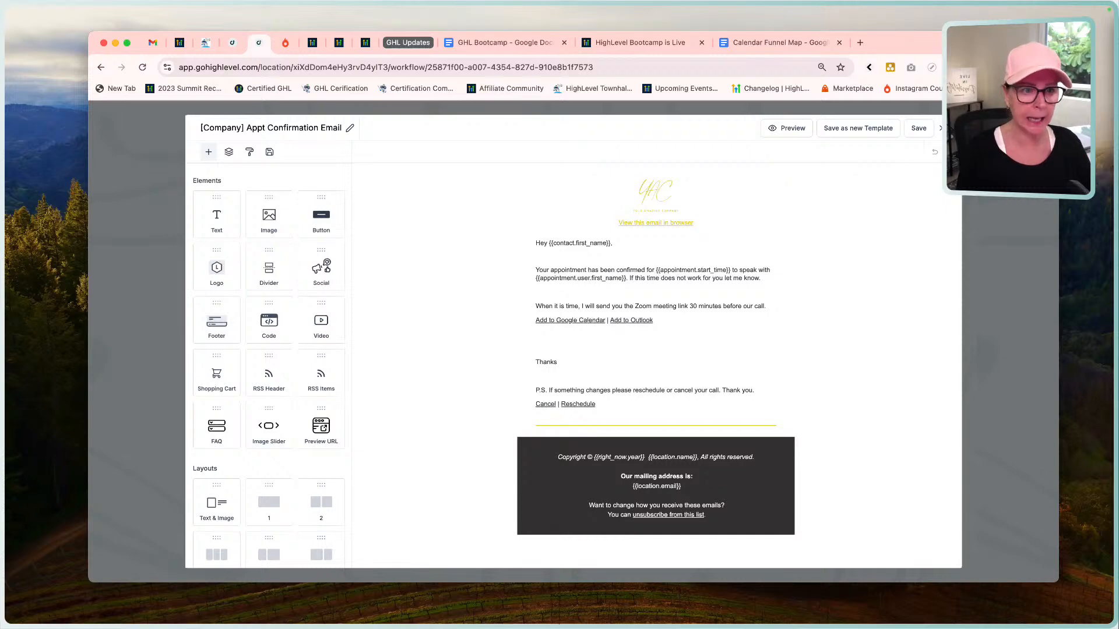
click(939, 129)
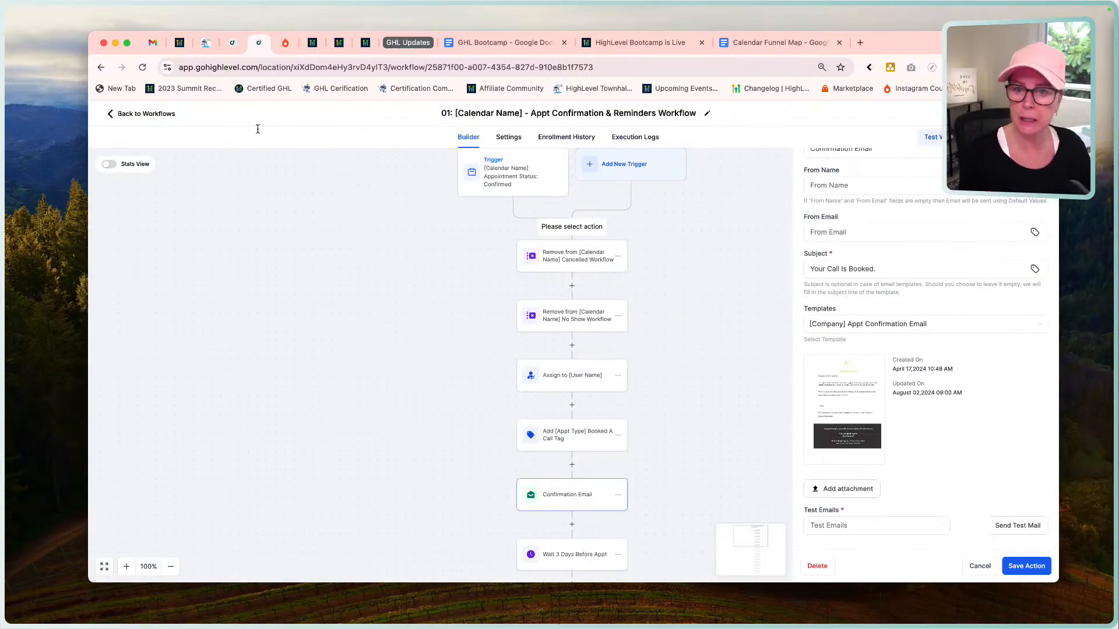
click(145, 113)
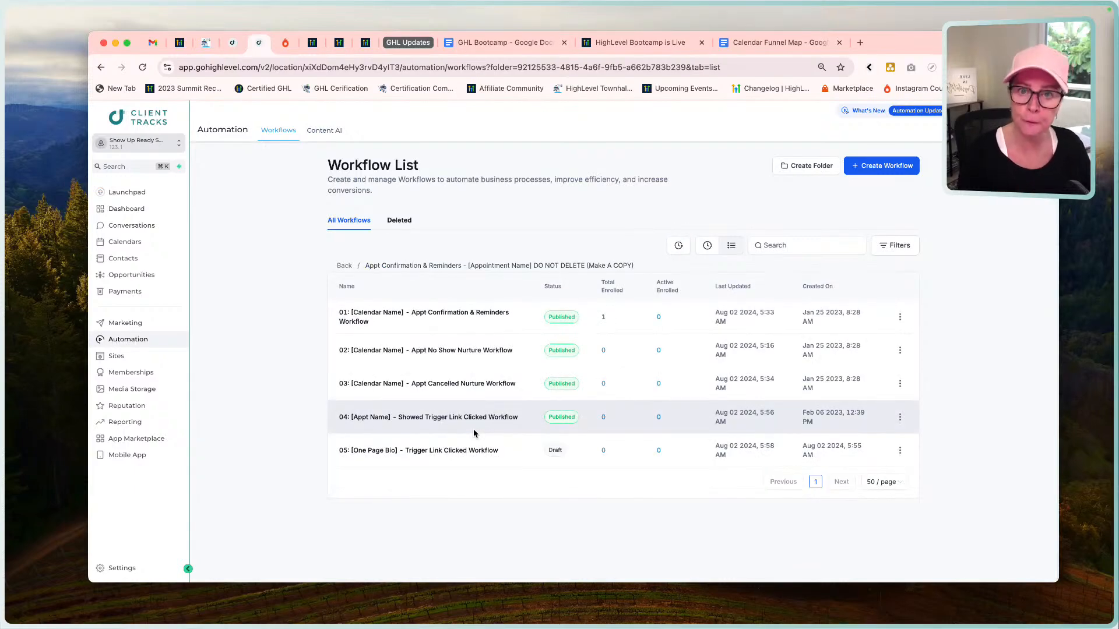
Step: Review the [Company] email templates in Marketing and the stages of the [Appt Type] Pipeline in Opportunities
click(133, 324)
mouse_move(324, 131)
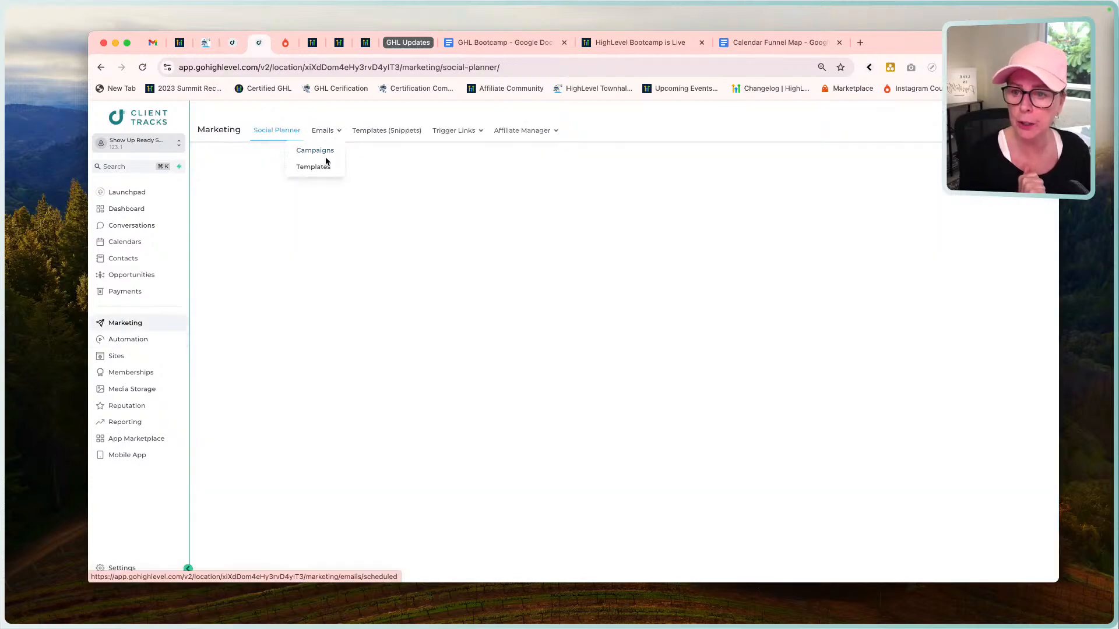
click(324, 166)
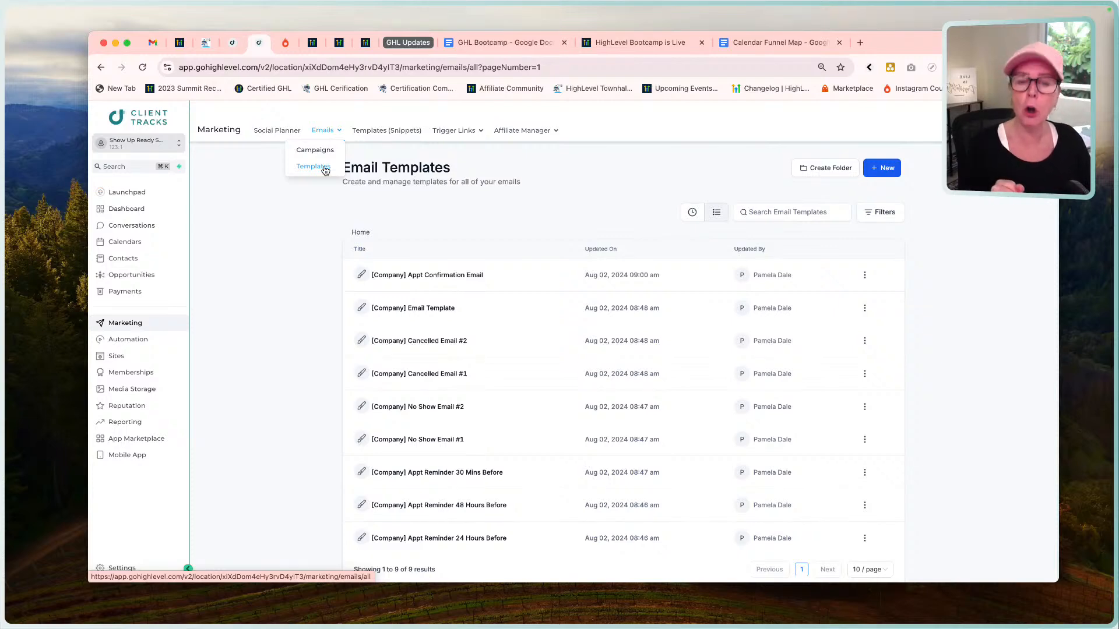
click(324, 167)
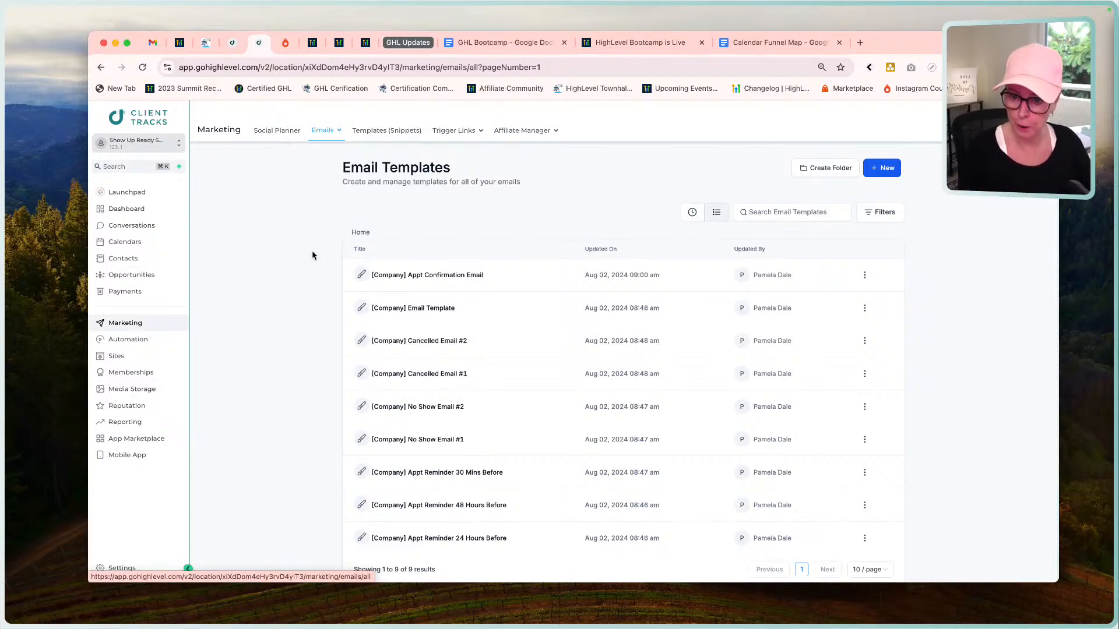
scroll(438, 386, down, 1)
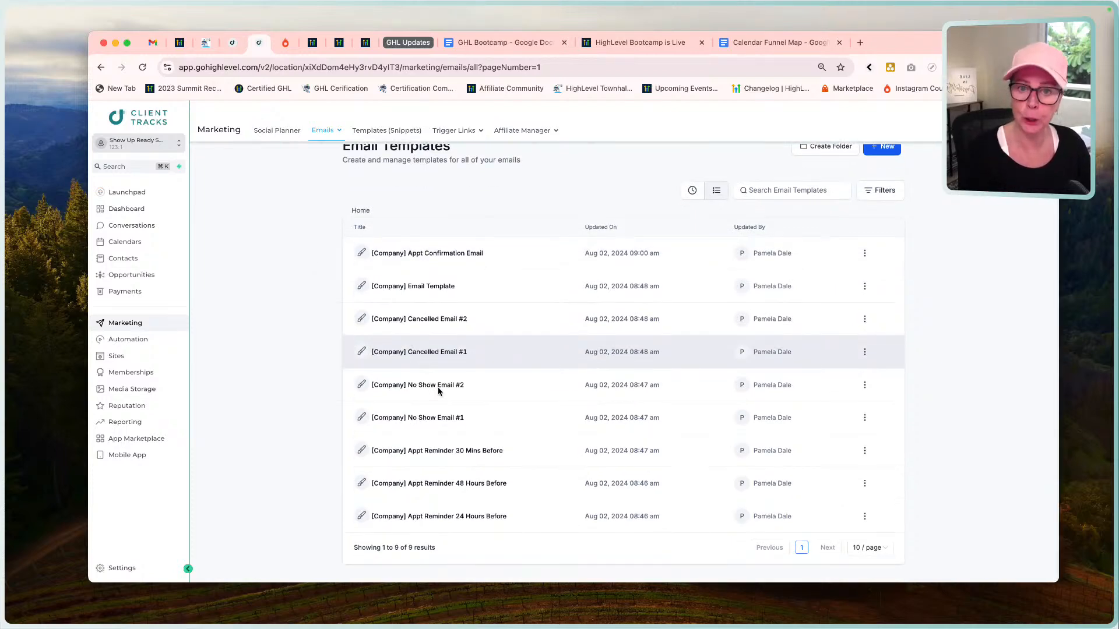
scroll(408, 294, up, 1)
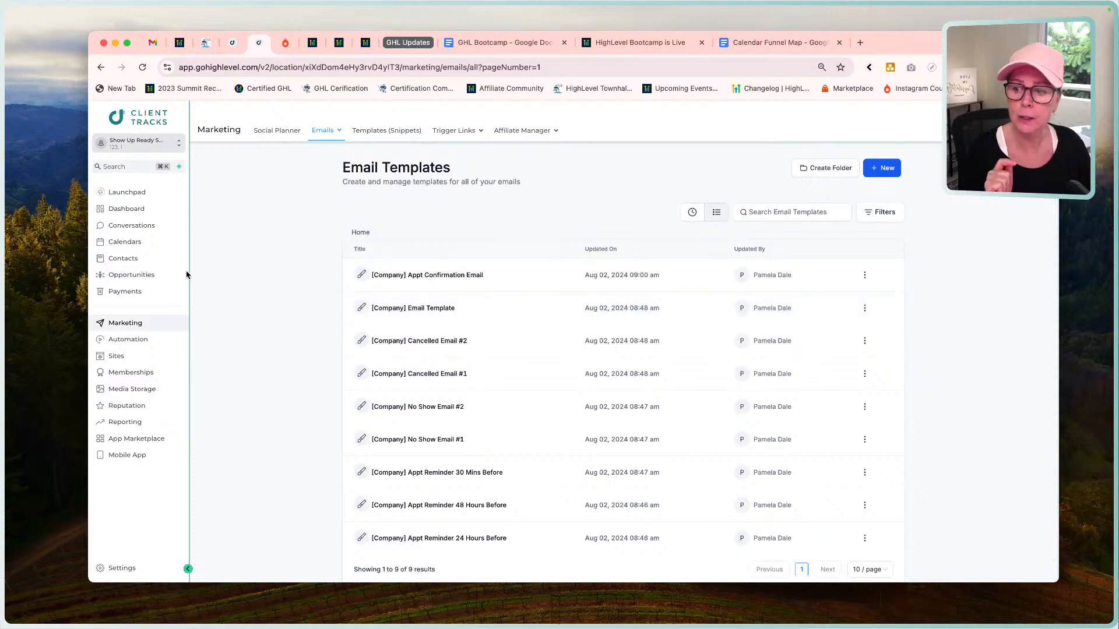
click(140, 281)
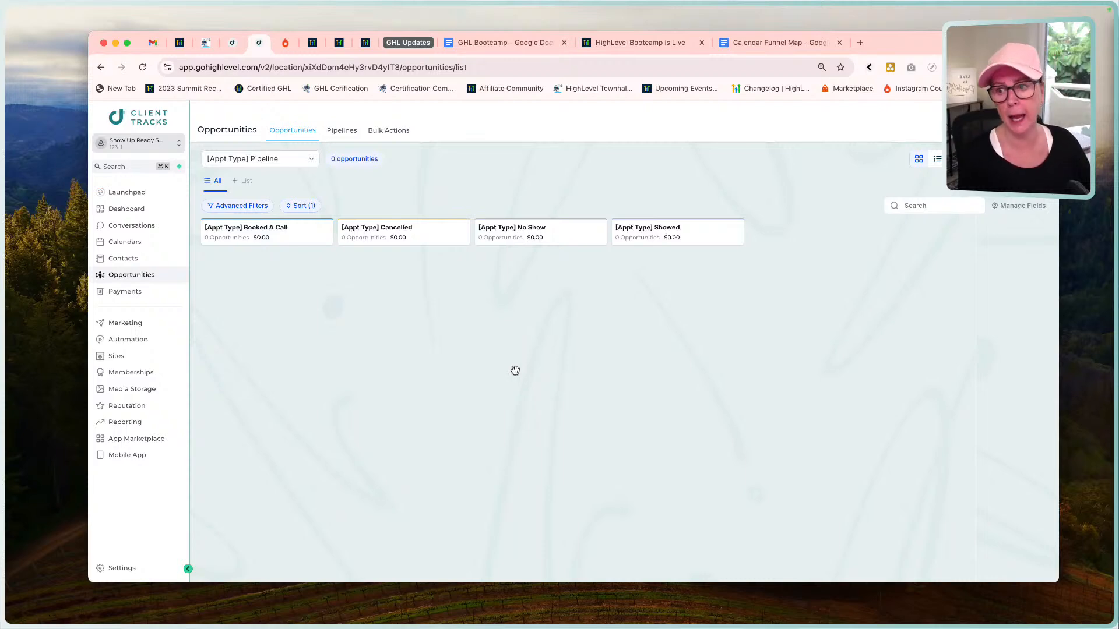
Step: Open the recent conversation, check the message details of its Appointment Confirmation email, and close them
click(137, 226)
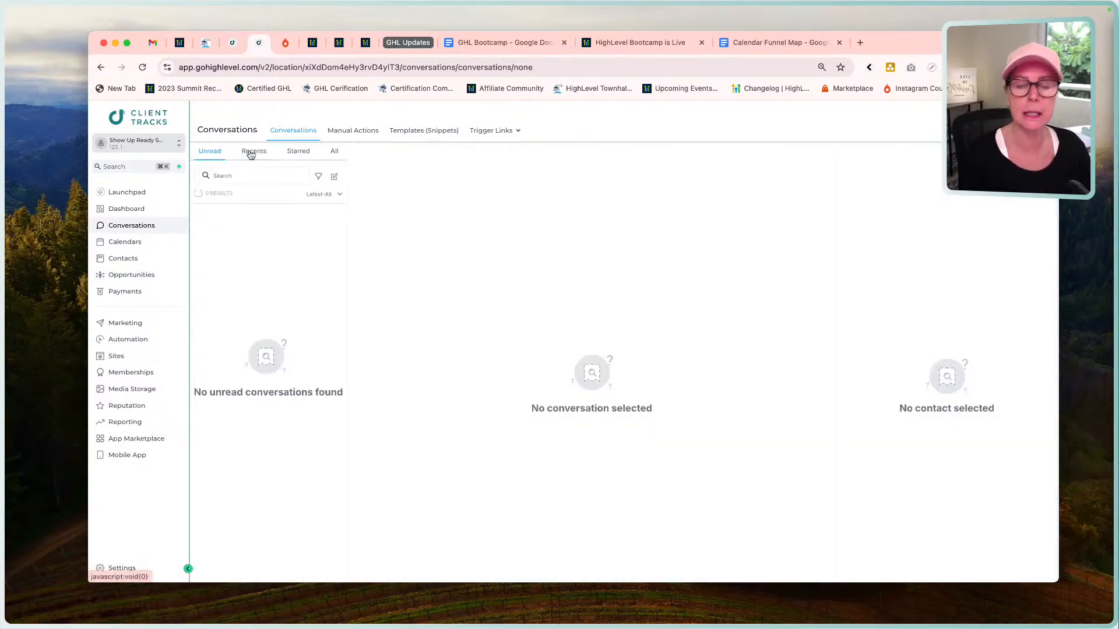
click(251, 152)
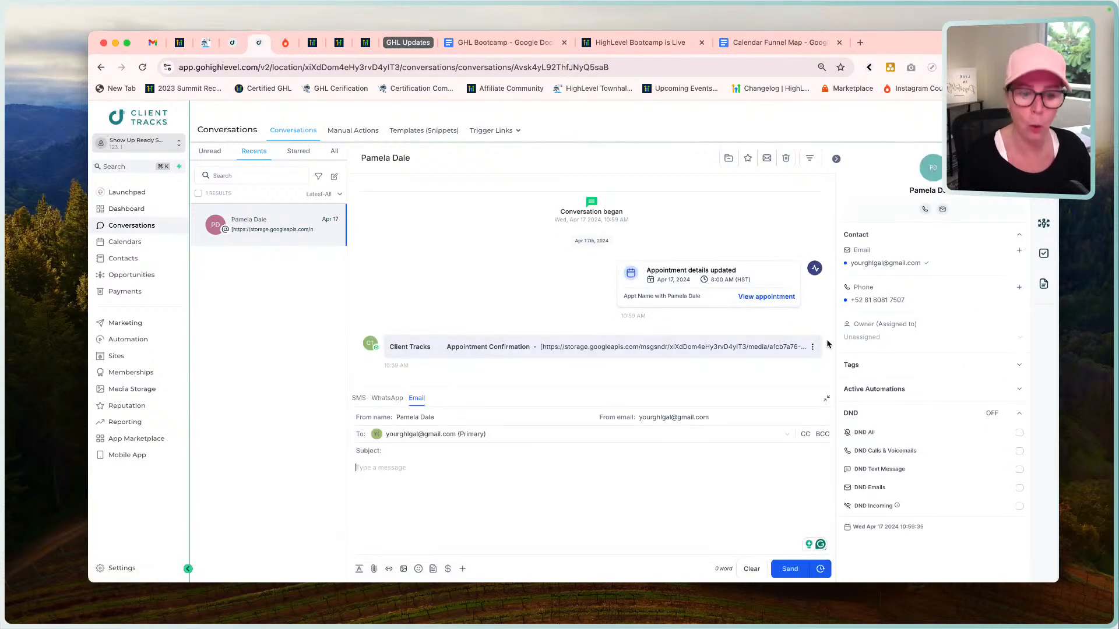
click(813, 347)
click(803, 331)
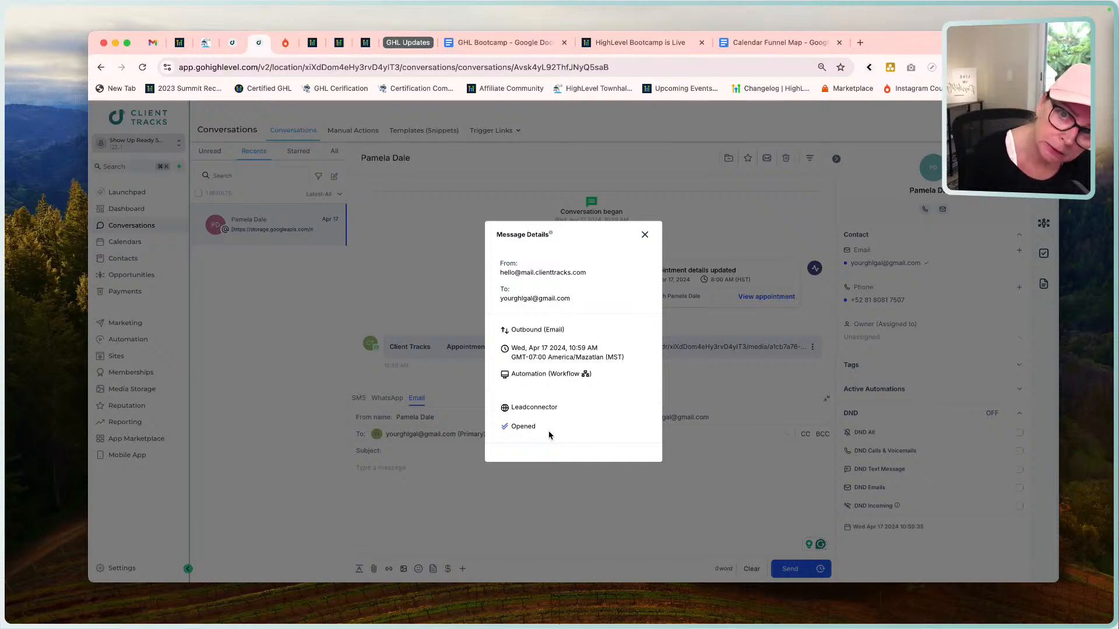
click(644, 235)
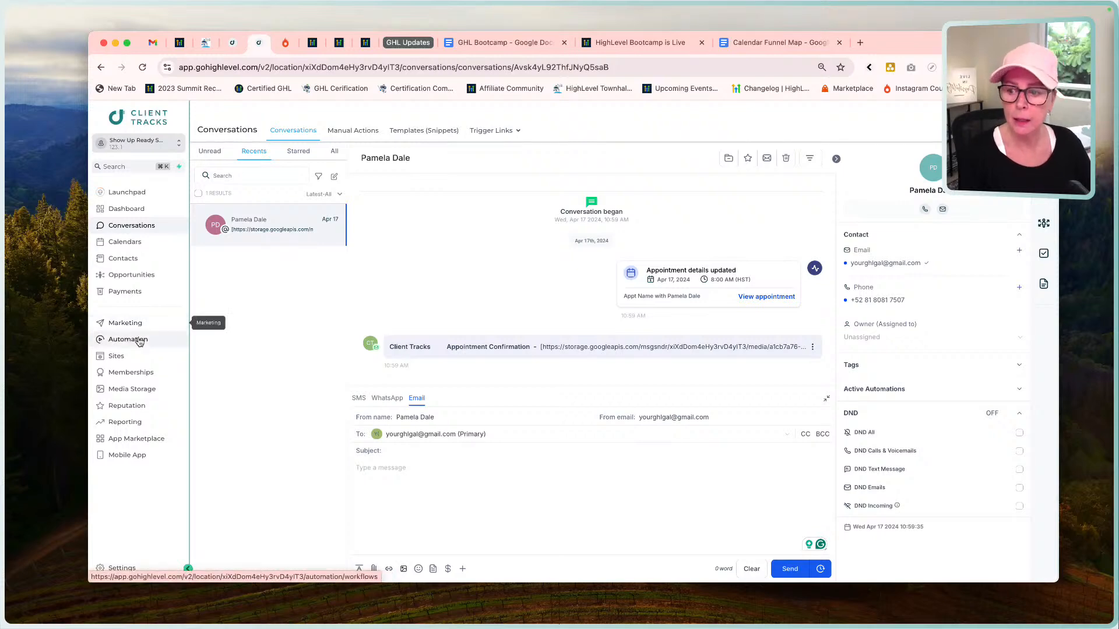
Step: Review the list of trigger links under Conversations, and switch to the Calendar Funnel Map document in Google Docs to look over its components
mouse_move(499, 132)
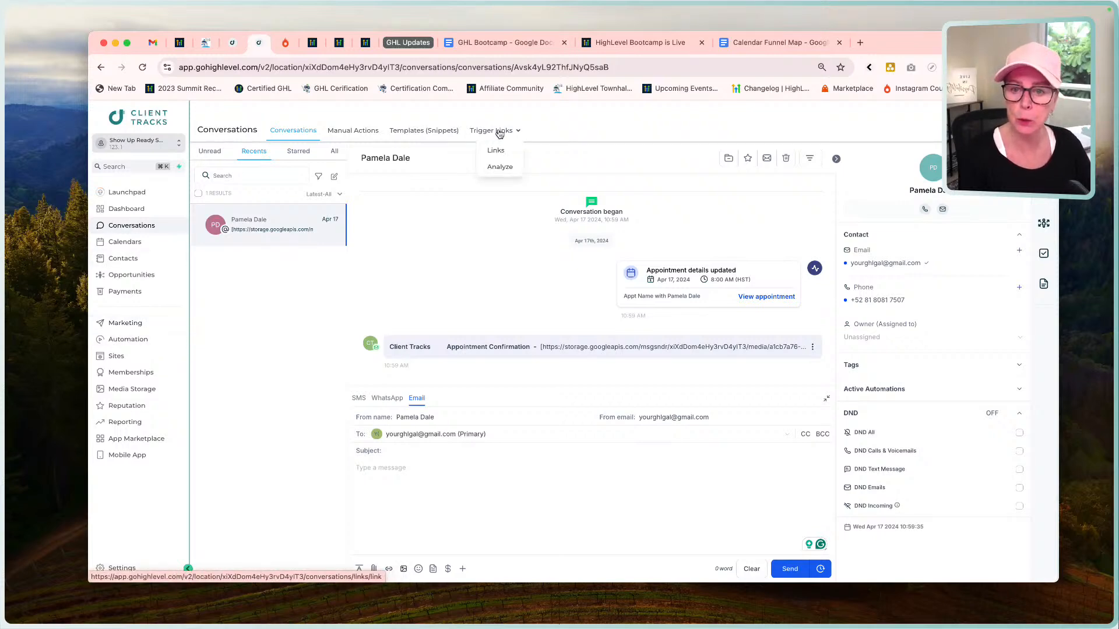
click(491, 151)
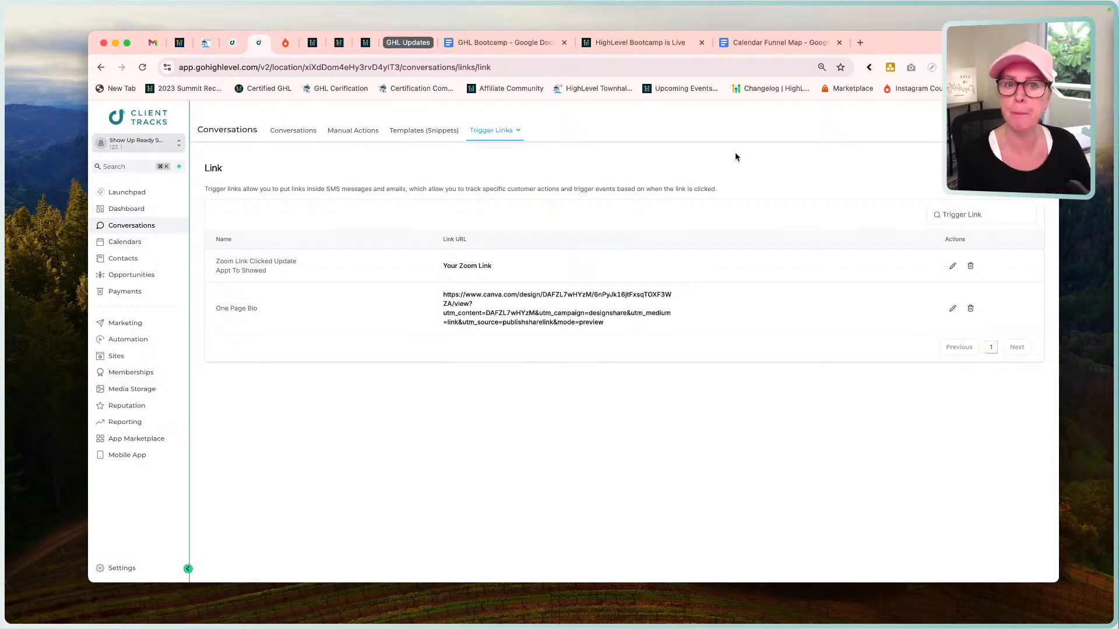
click(767, 44)
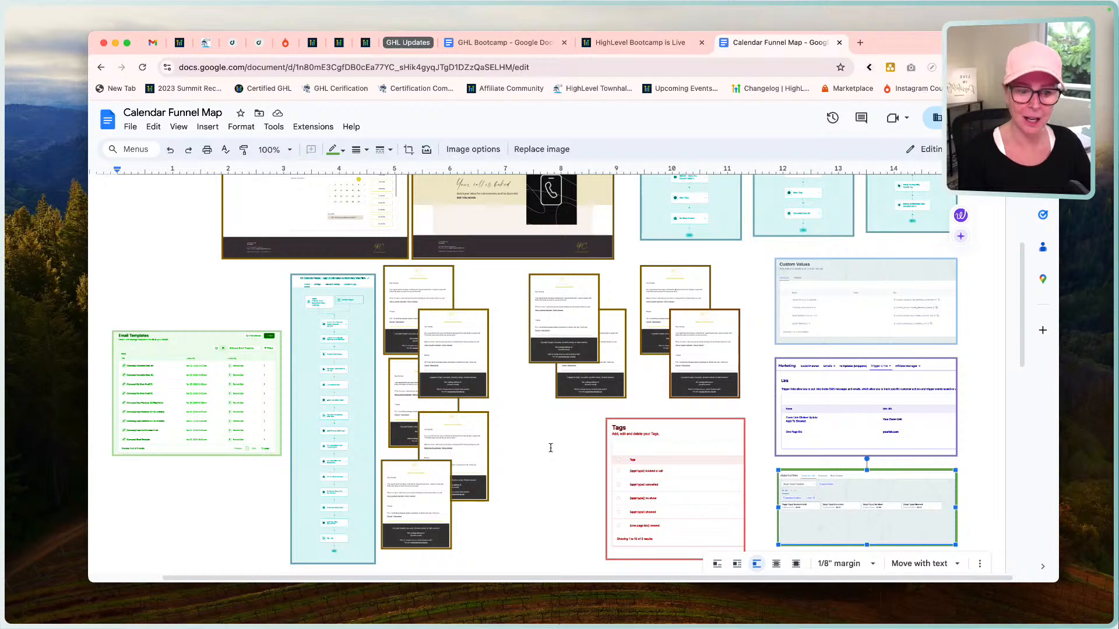
scroll(550, 447, down, 1)
scroll(550, 448, up, 2)
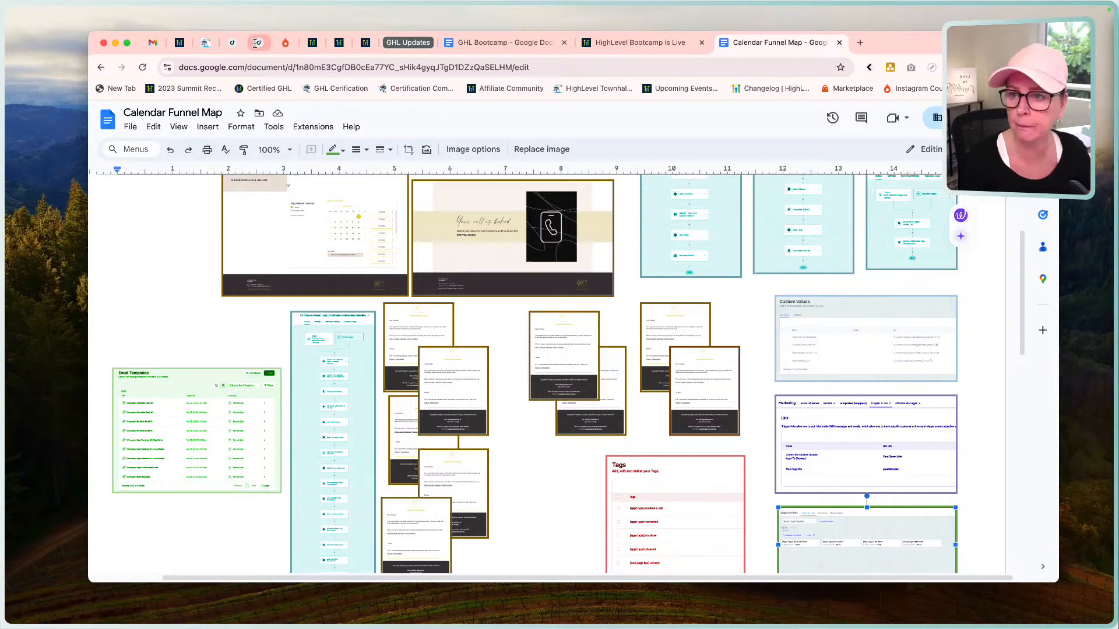
Step: Switch to the HighLevel dashboard, open the Custom Values in Settings, and reload the page to review them
click(233, 43)
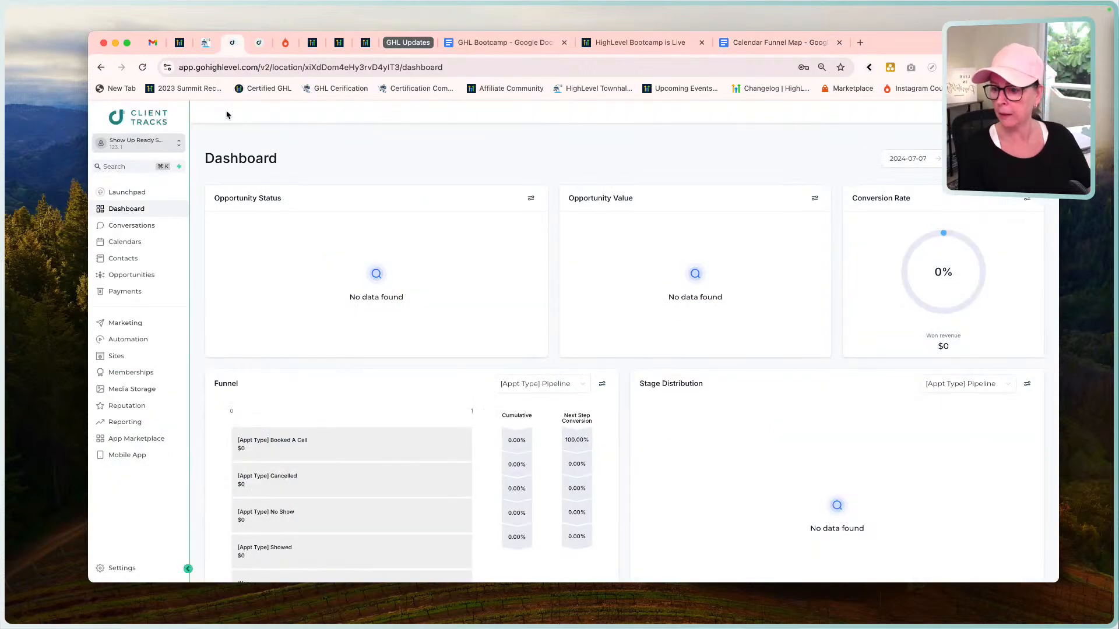
click(115, 571)
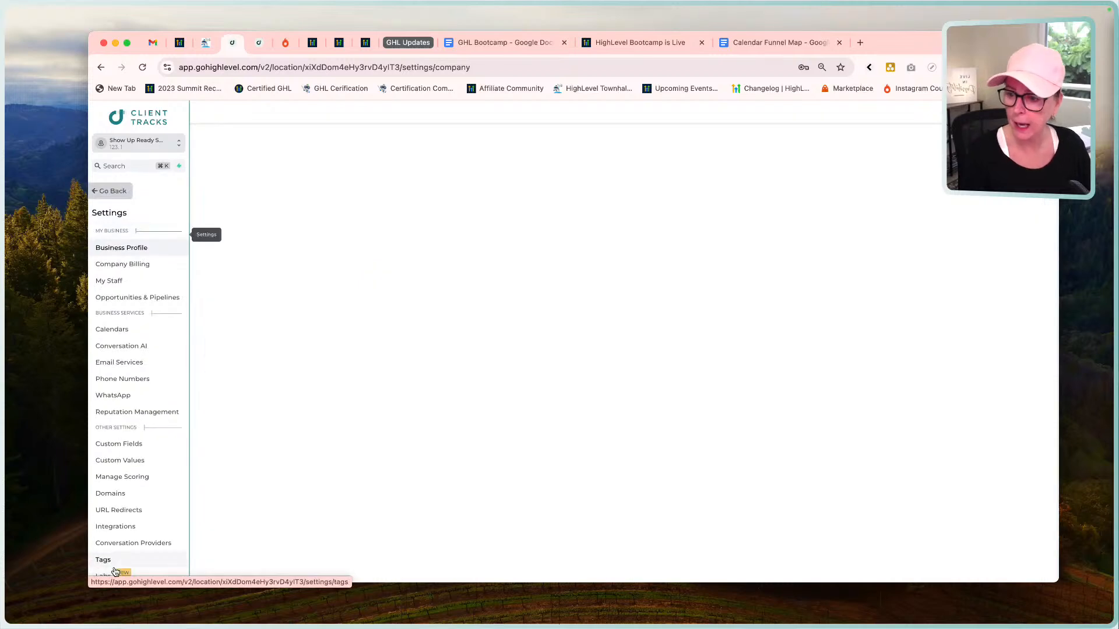
click(119, 460)
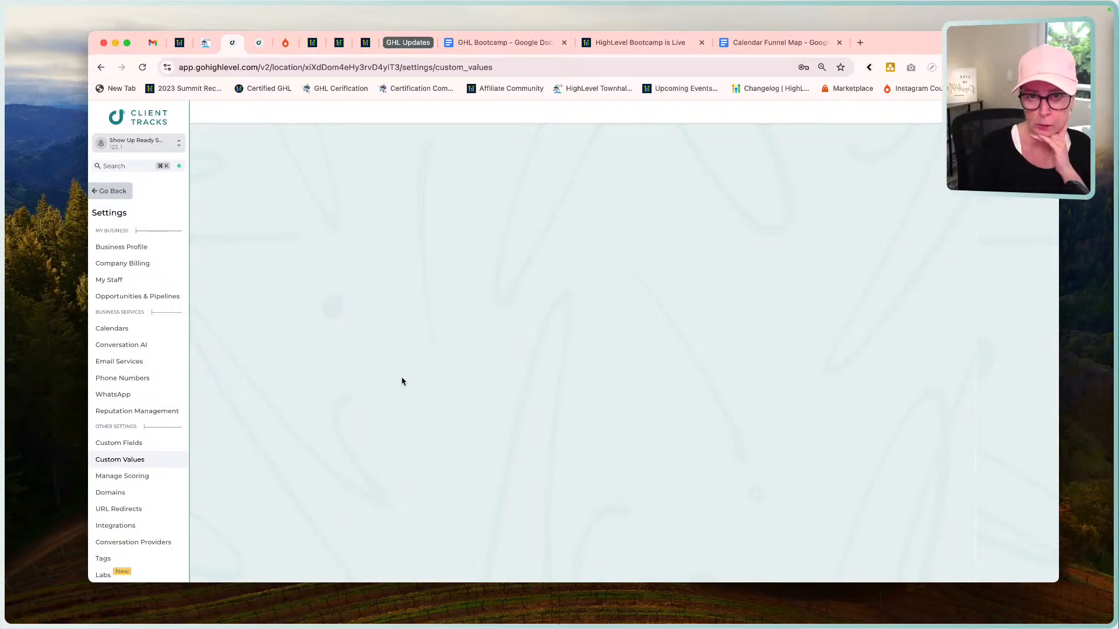
key(super+r)
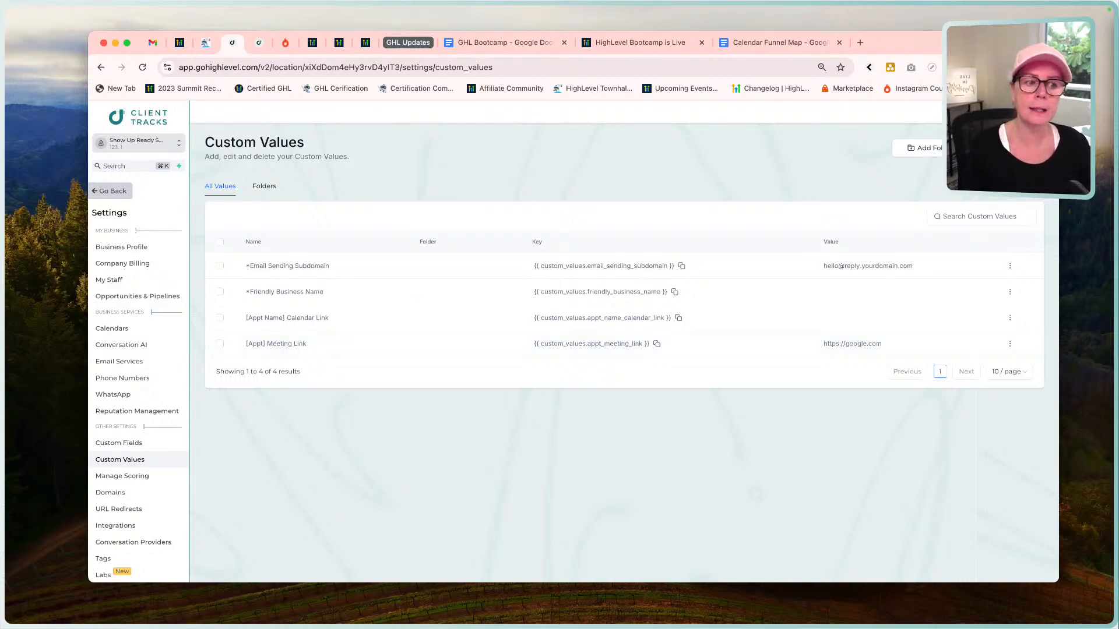
Step: Inspect the form for adding a custom value and close it without creating one
click(1005, 148)
click(521, 316)
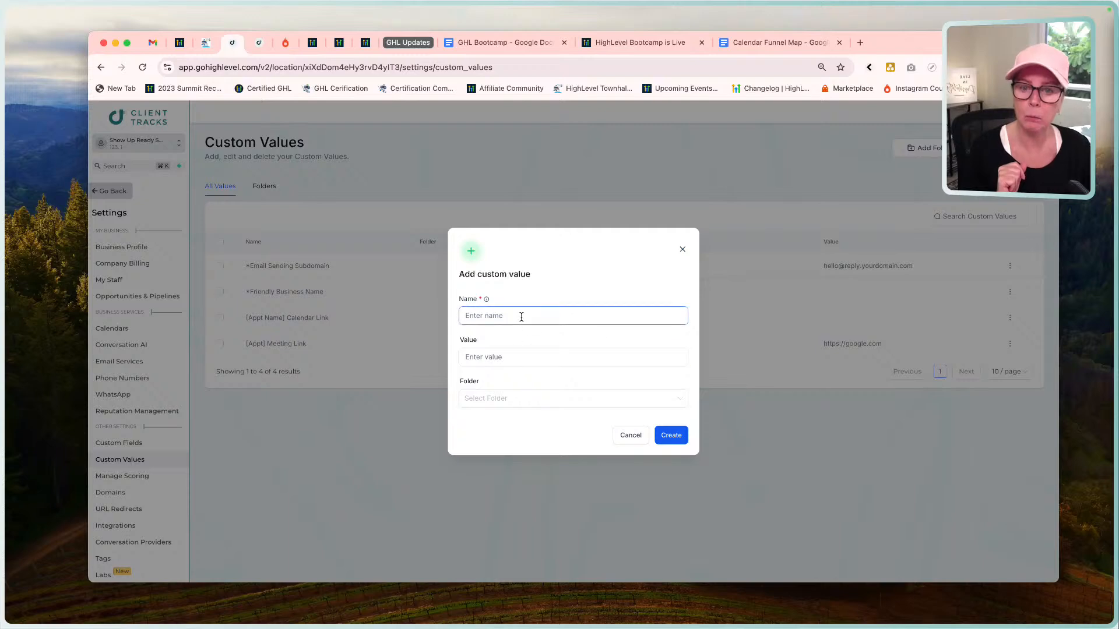
click(640, 438)
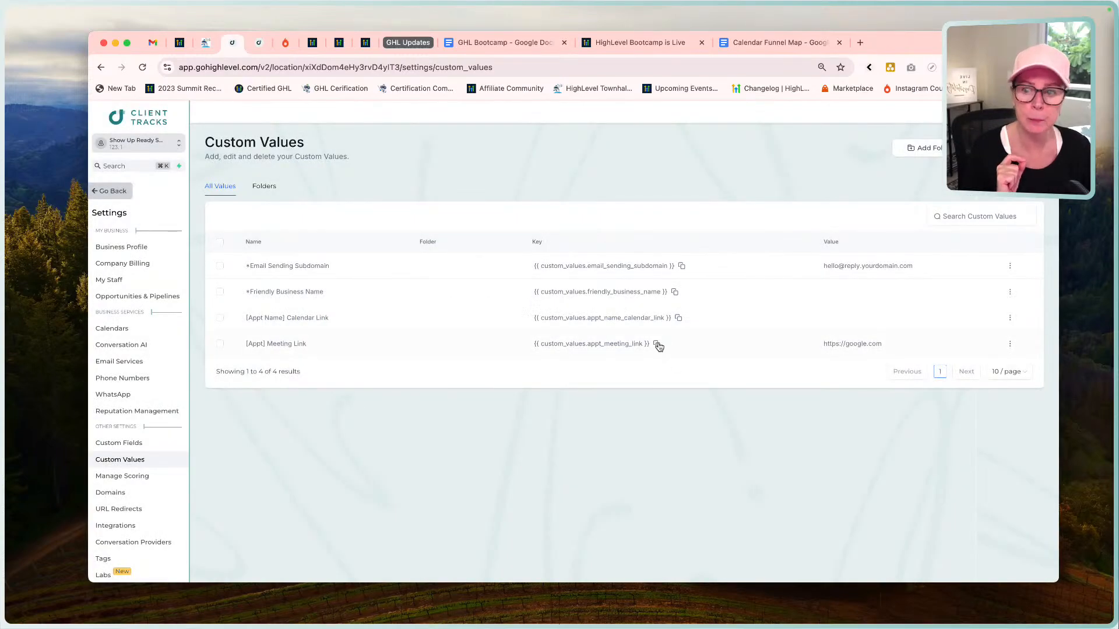
Step: Leave the settings, view the Launchpad, and return to the Calendar Funnel Map document in Google Docs
click(117, 192)
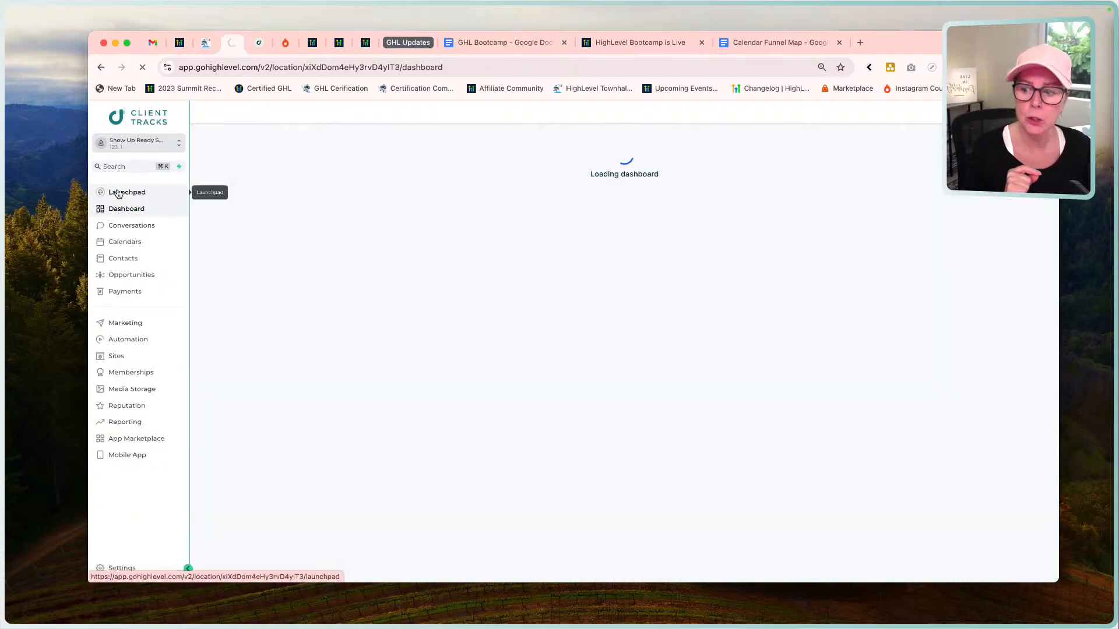
click(118, 193)
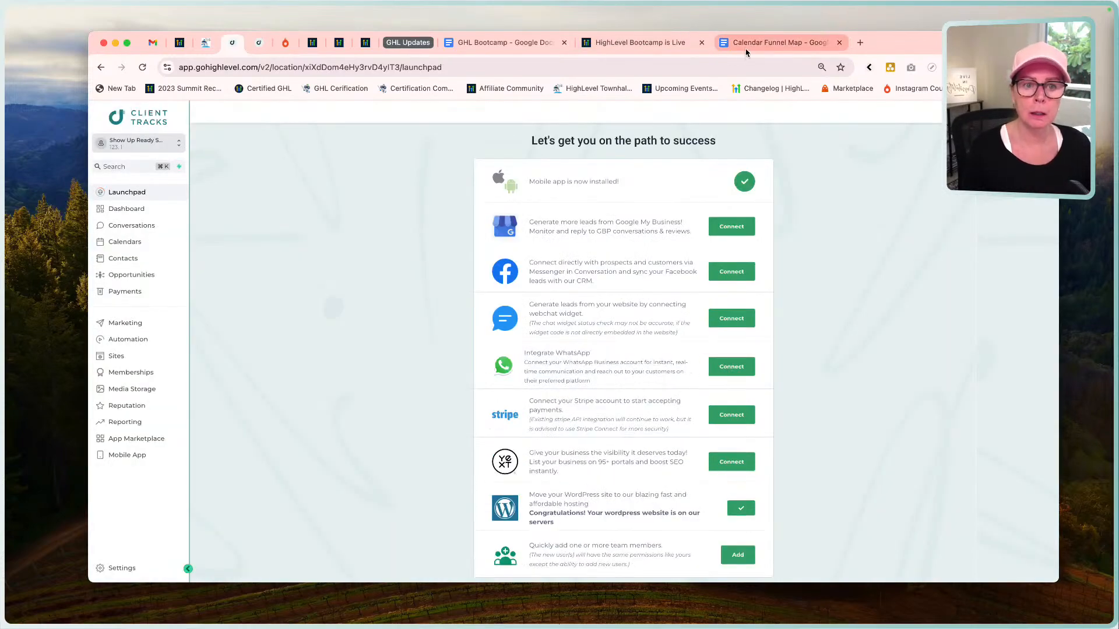
click(746, 46)
scroll(699, 308, up, 3)
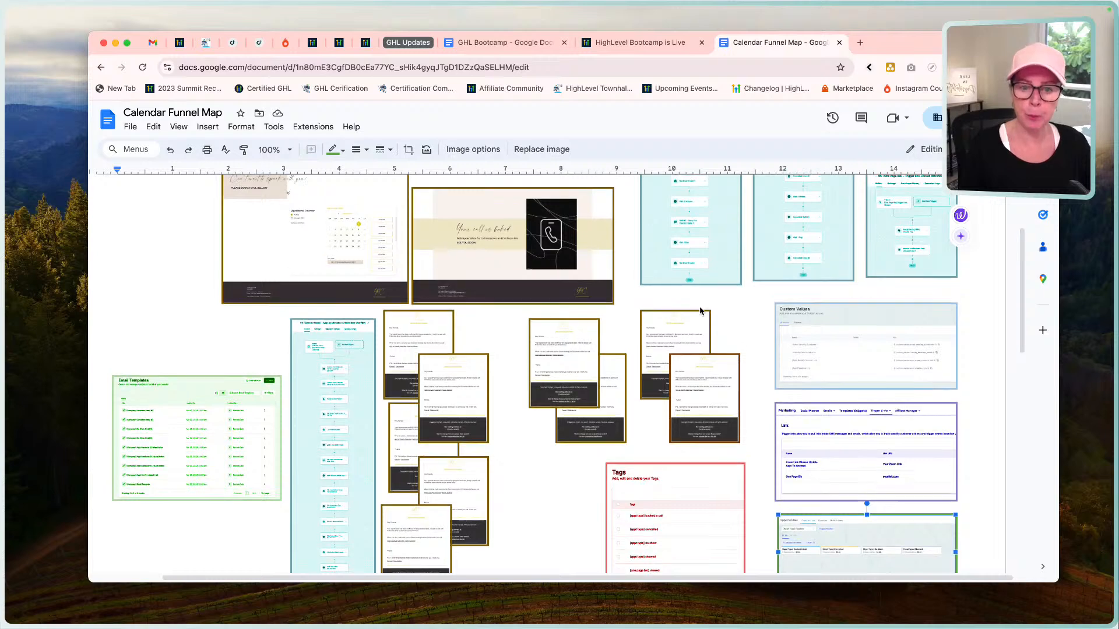